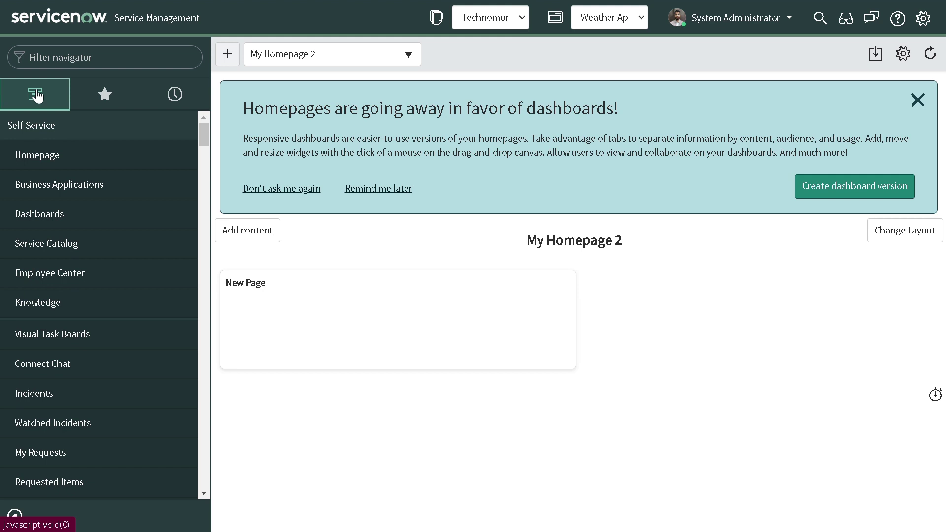
# Open a blank new Incident form by entering incident.do in the Filter navigator.
pyautogui.click(99, 58)
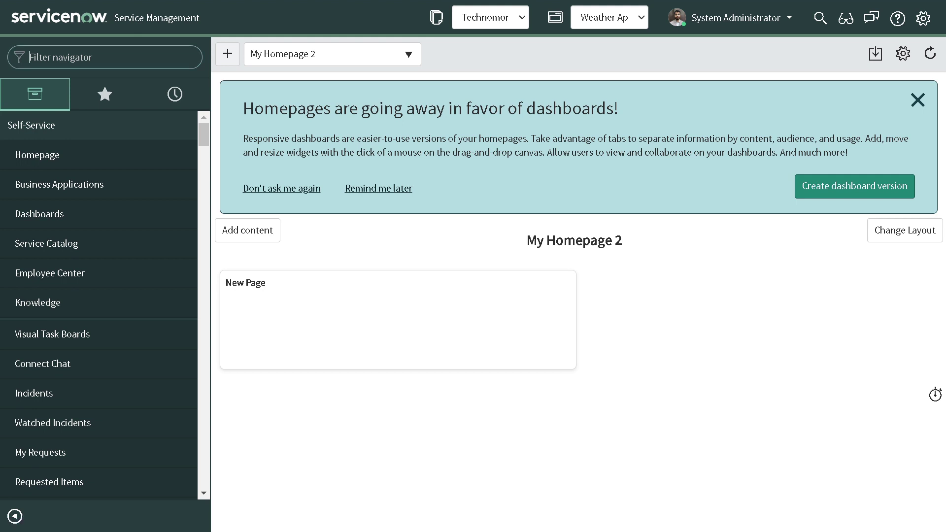
pyautogui.write('incidentd')
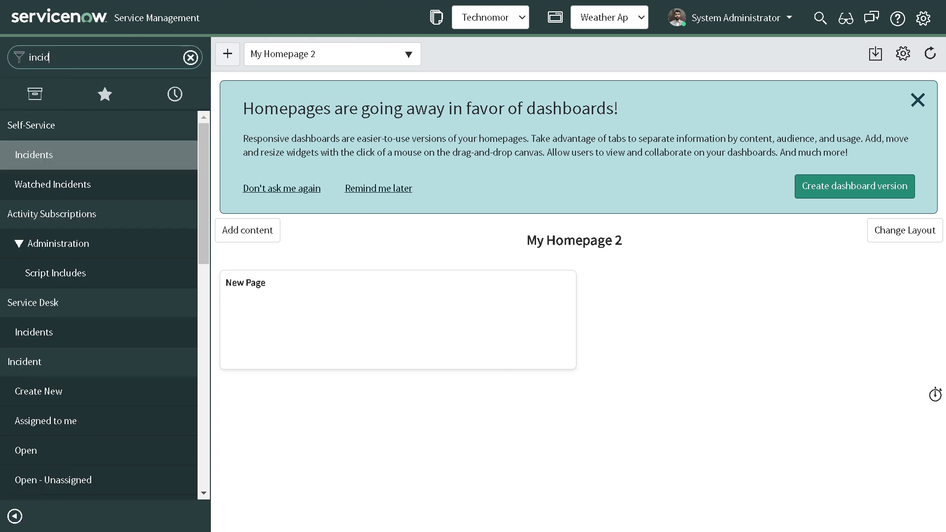
pyautogui.press('BackSpace')
pyautogui.press('BackSpace')
pyautogui.press('BackSpace')
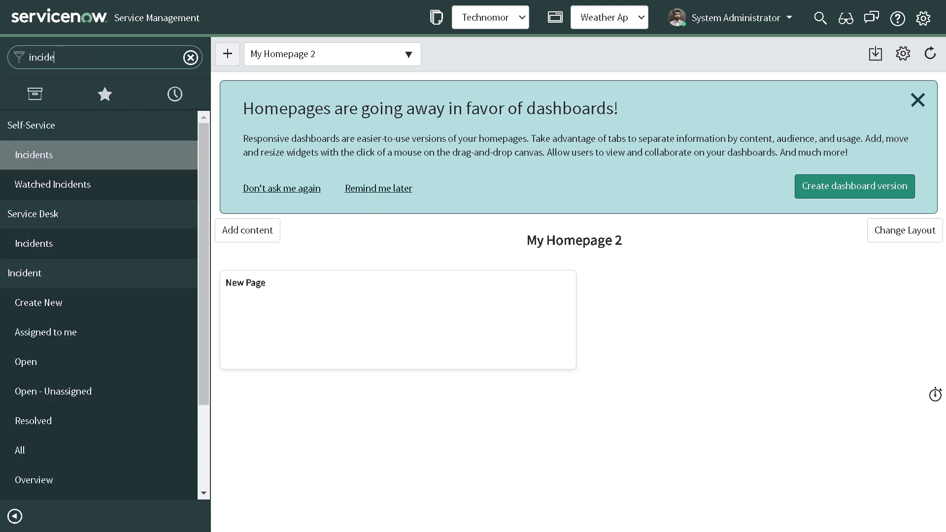
pyautogui.write('nt.do')
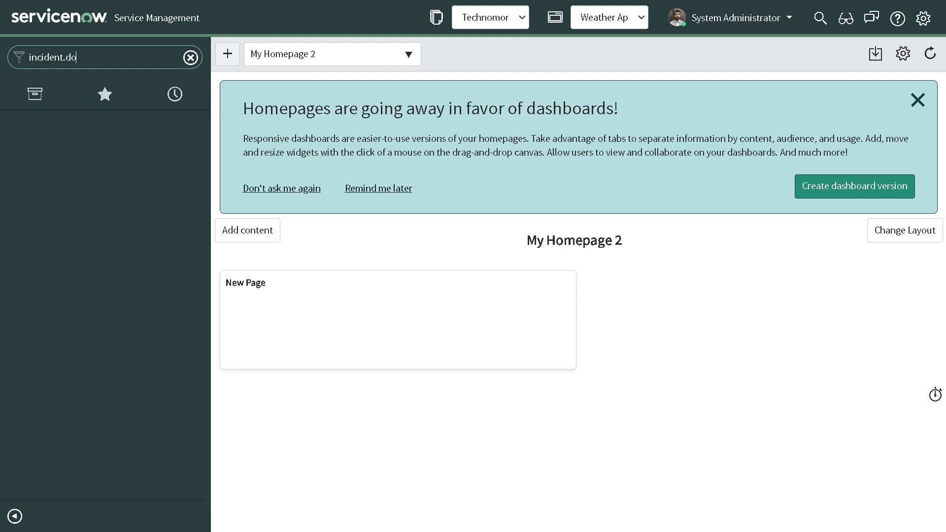
pyautogui.press('Return')
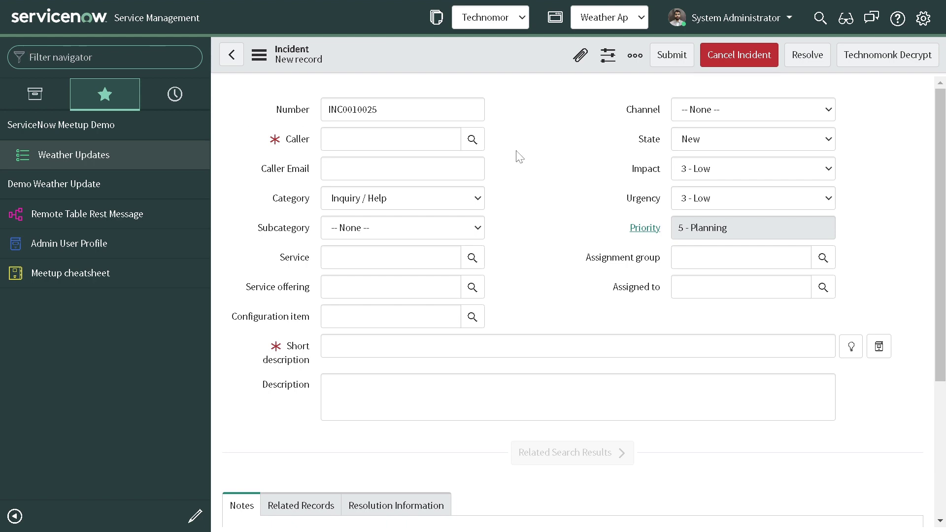
# Highlight the Description field and collapse the navigator to a narrow icon strip.
pyautogui.scroll(-3, 566, 259)
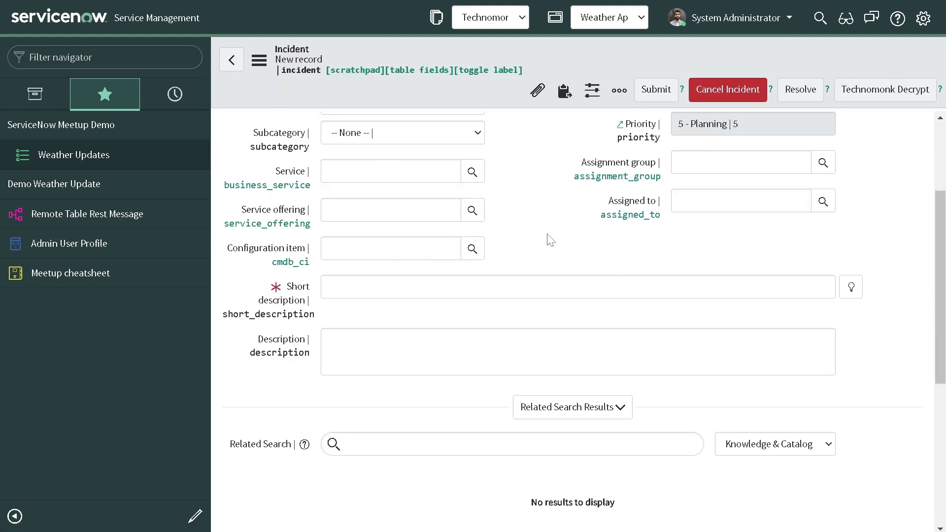
pyautogui.doubleClick(551, 240)
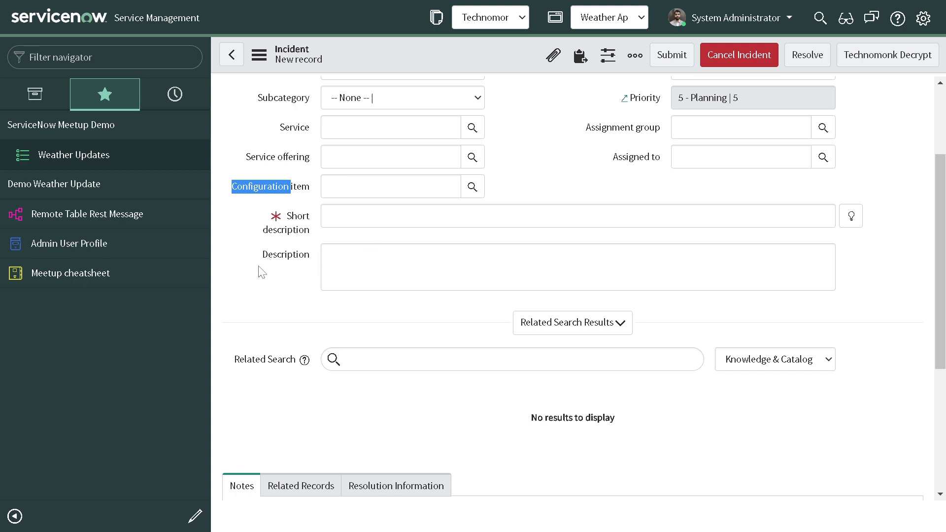
pyautogui.doubleClick(254, 257)
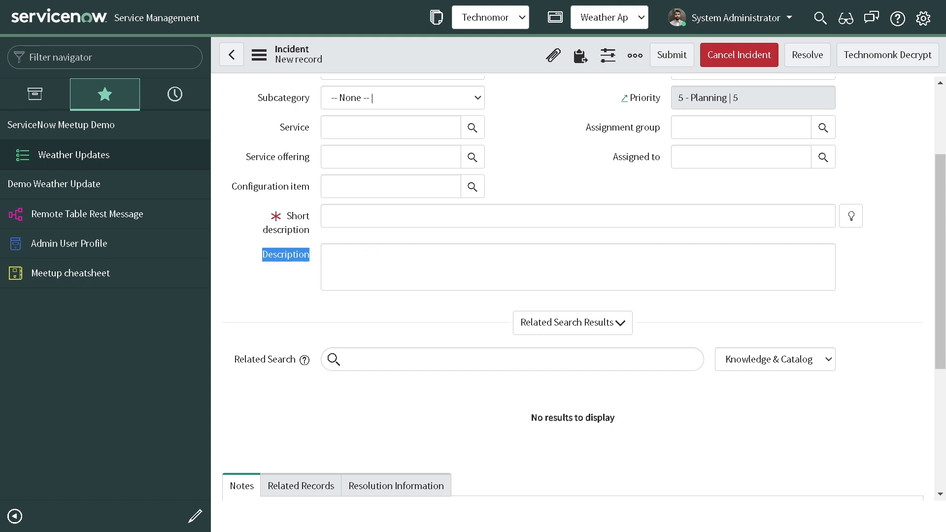
pyautogui.click(15, 516)
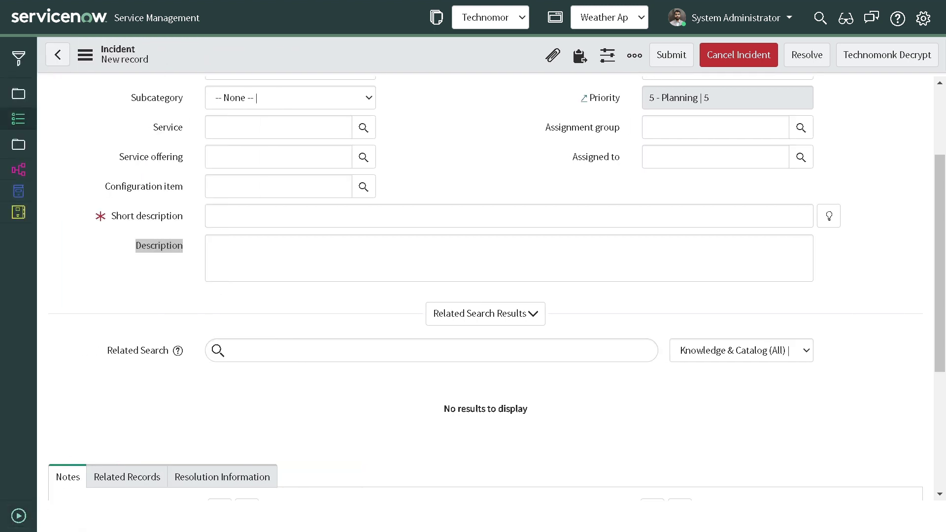
# Open the Incident table's UI Actions list via Configure > UI Actions and start a new UI Action.
pyautogui.rightClick(387, 55)
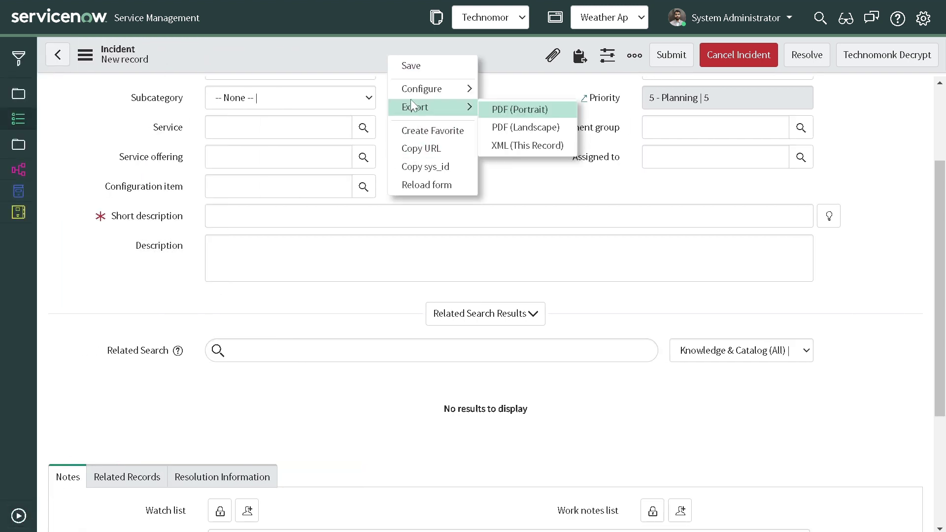
pyautogui.moveTo(413, 92)
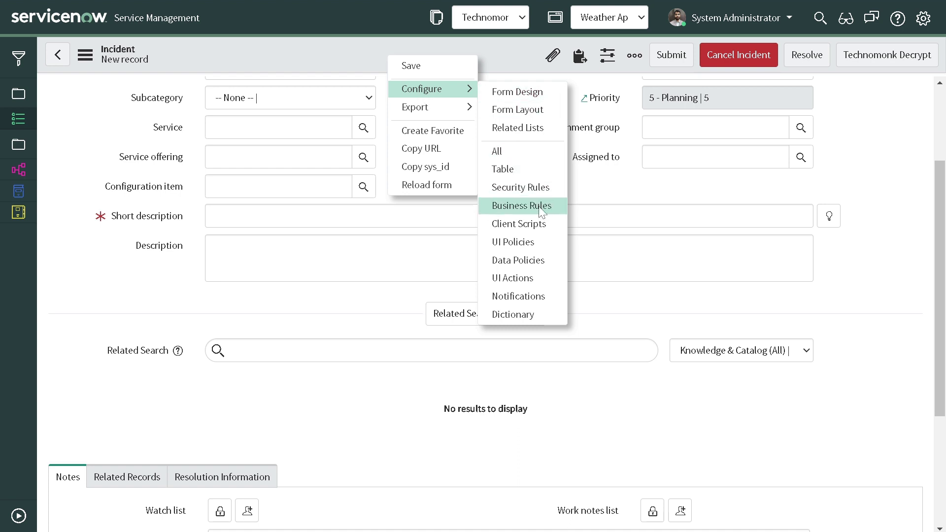
pyautogui.click(537, 280)
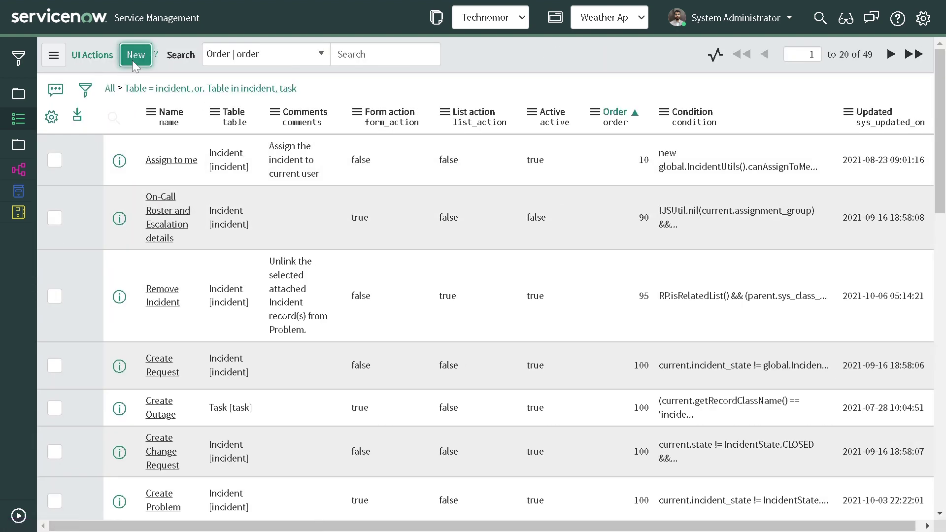
pyautogui.click(134, 55)
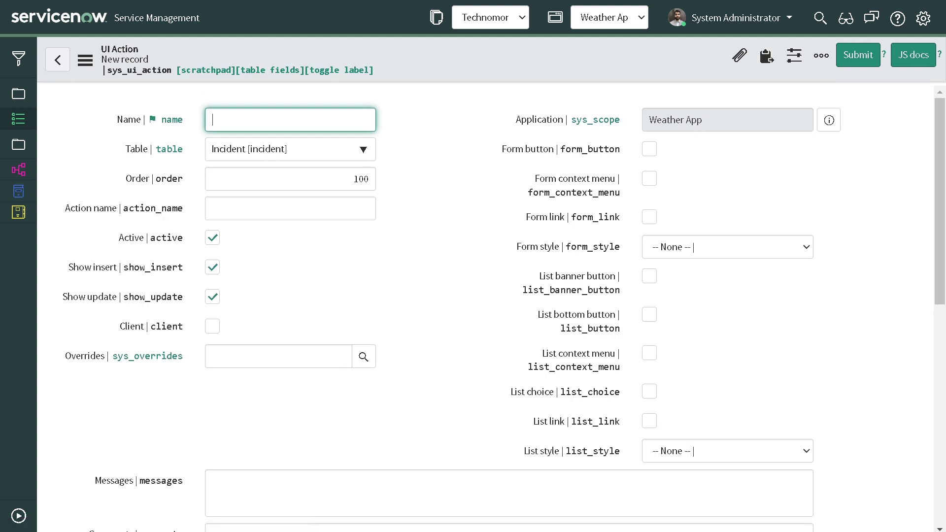
# Name the UI Action 'Toggel Description' and mark it as Client.
pyautogui.write('Toggel Description')
pyautogui.click(212, 326)
pyautogui.scroll(-2, 353, 260)
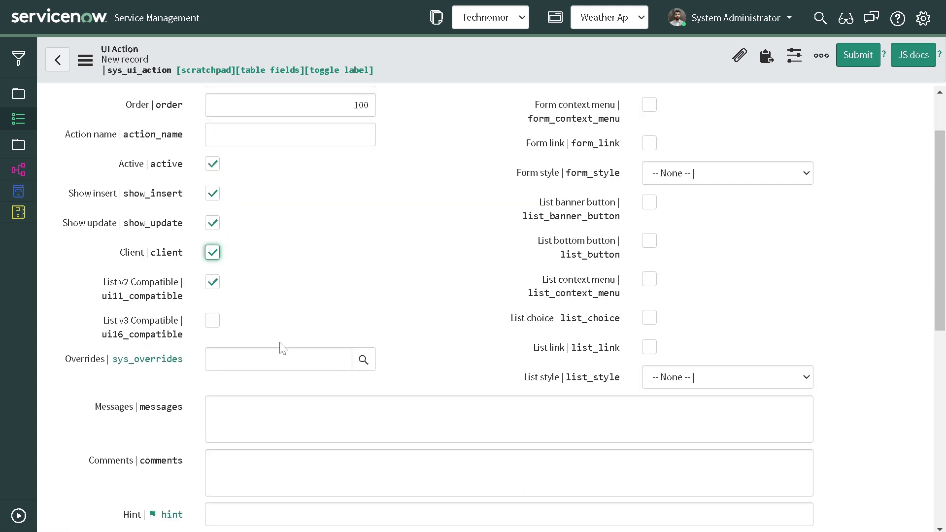
pyautogui.scroll(-3, 279, 345)
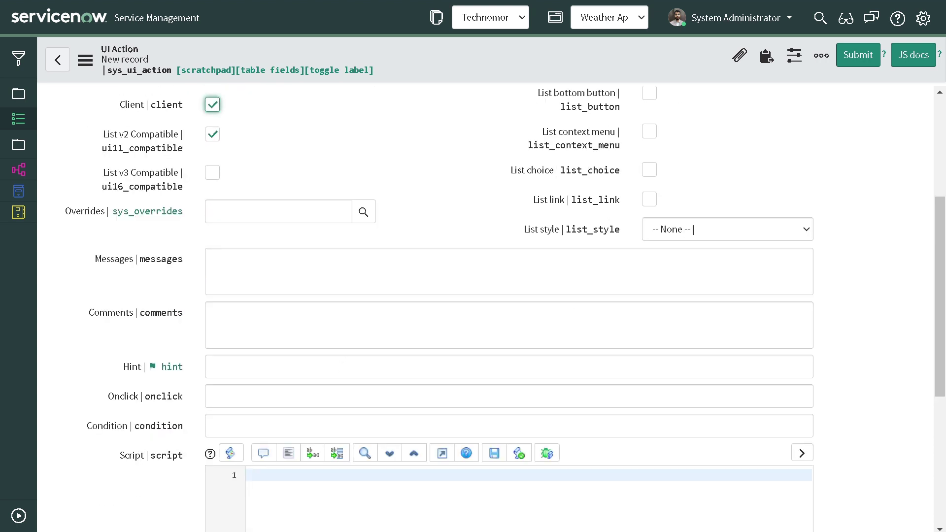
# Set the Onclick field to onToggel().
pyautogui.click(261, 394)
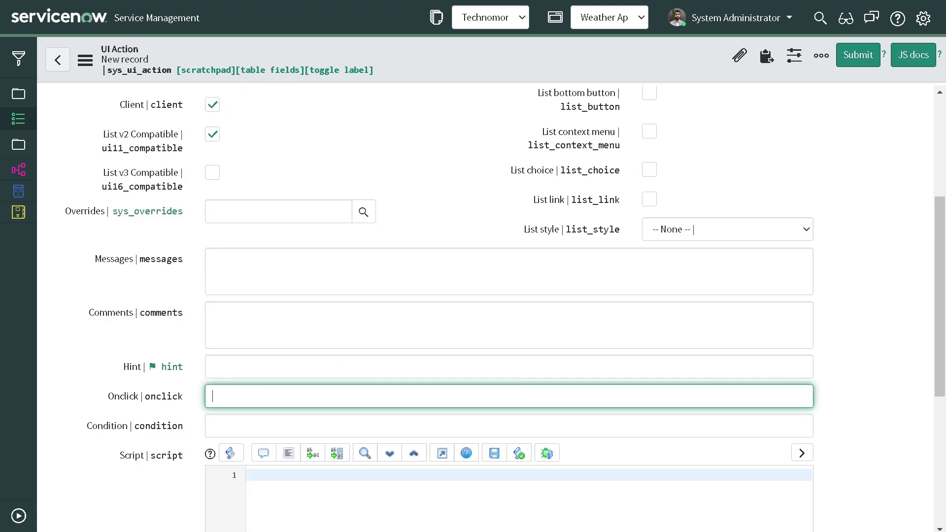
pyautogui.write('onToggel()')
pyautogui.hotkey('ctrl', 'a')
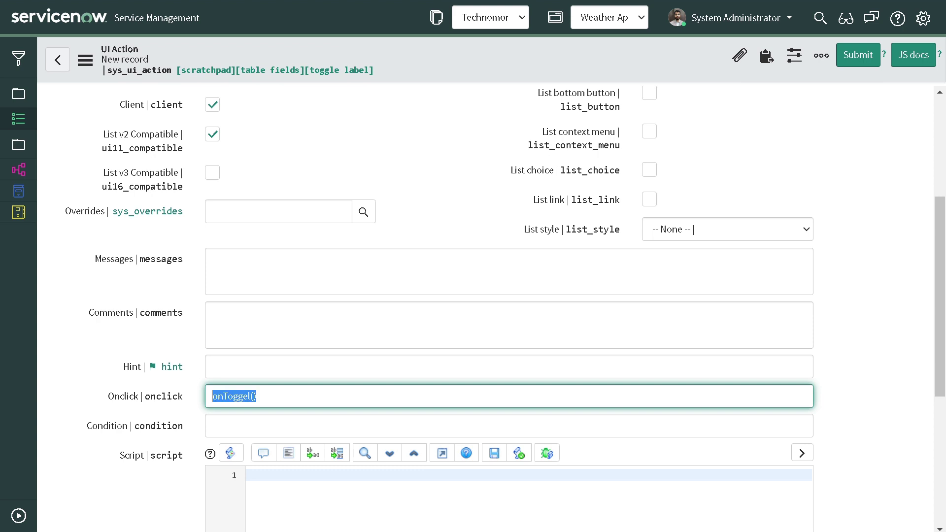
pyautogui.scroll(5, 587, 220)
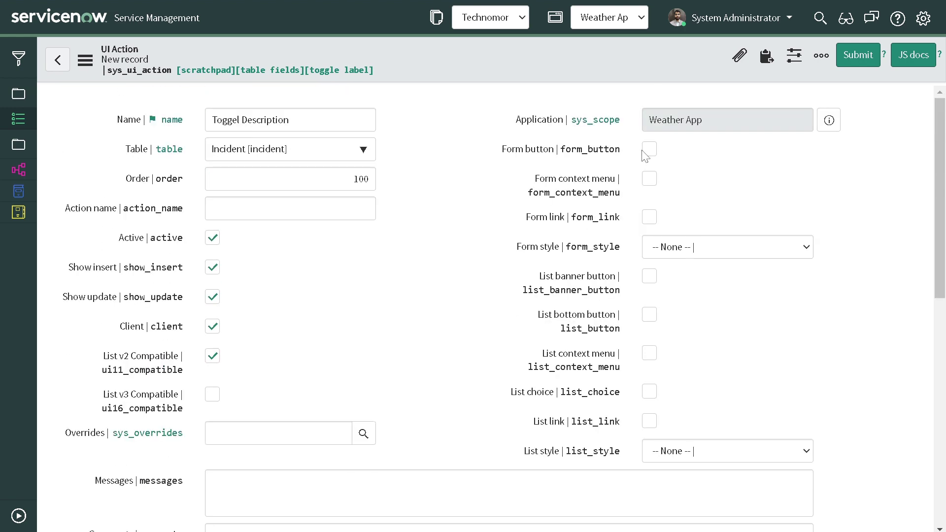
# Make the action a Form button with Primary form style.
pyautogui.click(648, 150)
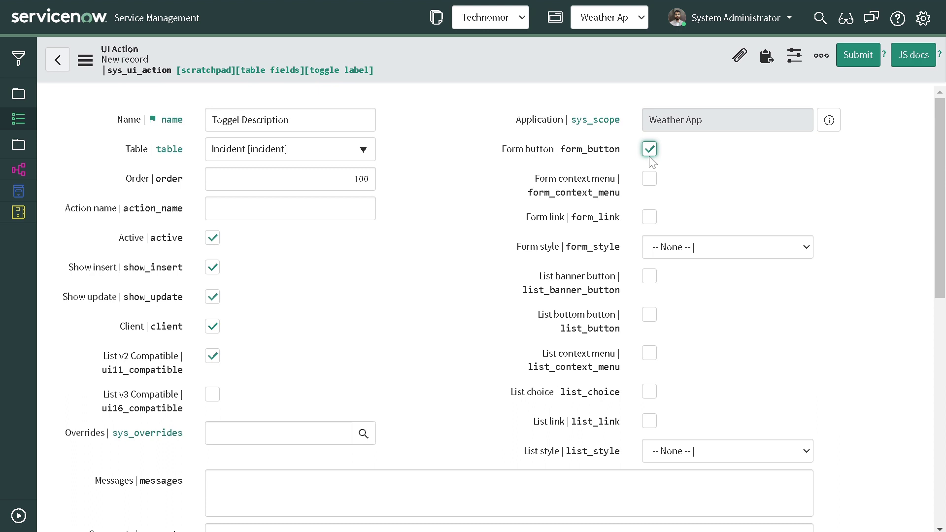
pyautogui.click(704, 248)
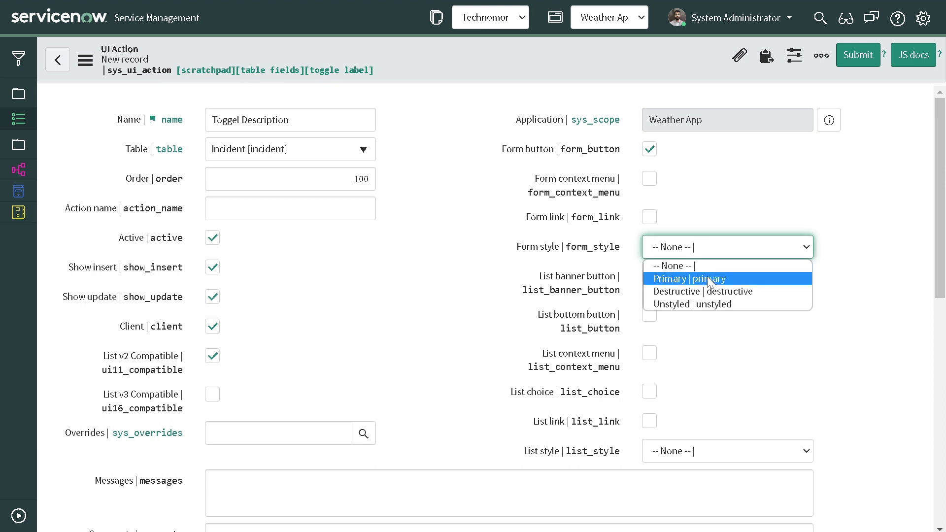
pyautogui.click(708, 279)
pyautogui.moveTo(581, 247)
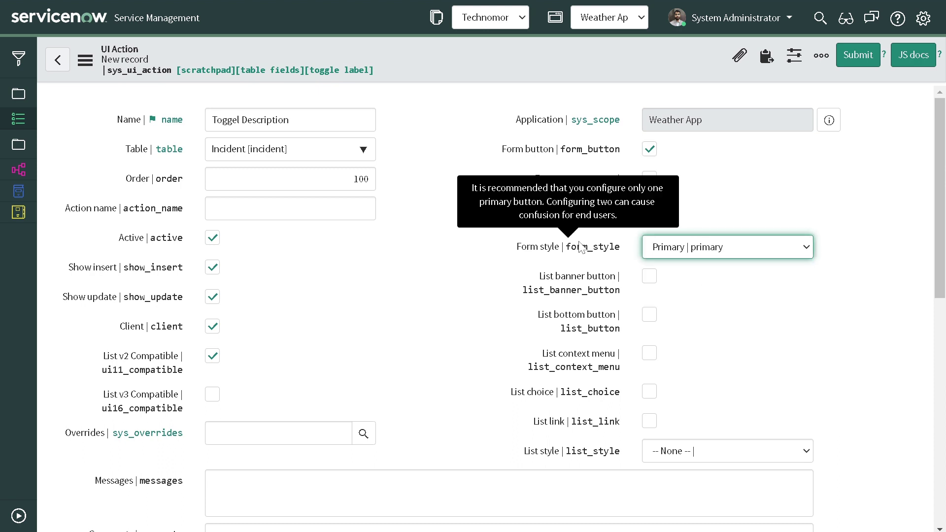
pyautogui.scroll(-4, 581, 248)
pyautogui.scroll(-3, 308, 326)
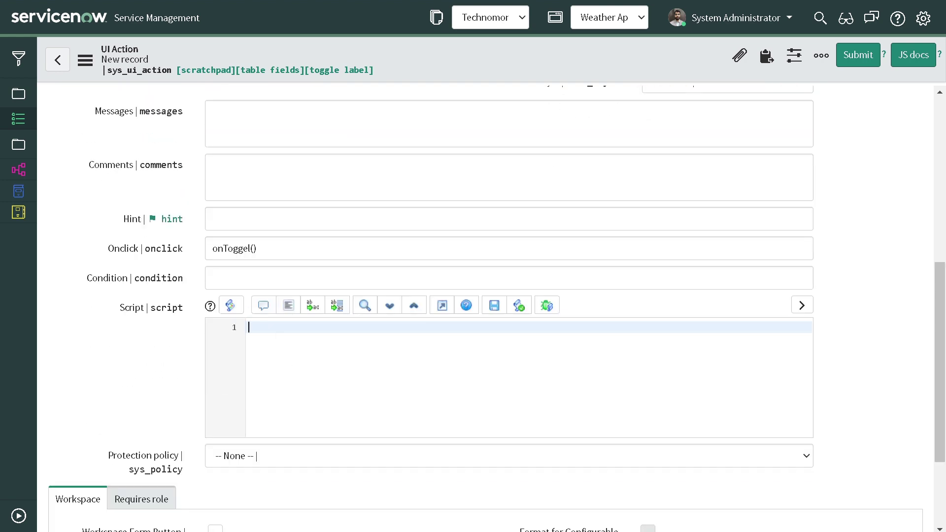
pyautogui.scroll(3, 198, 178)
# Start the script with function onToggel() { and an unfinished if (g_form. condition.
pyautogui.scroll(3, 148, 199)
pyautogui.scroll(-8, 165, 205)
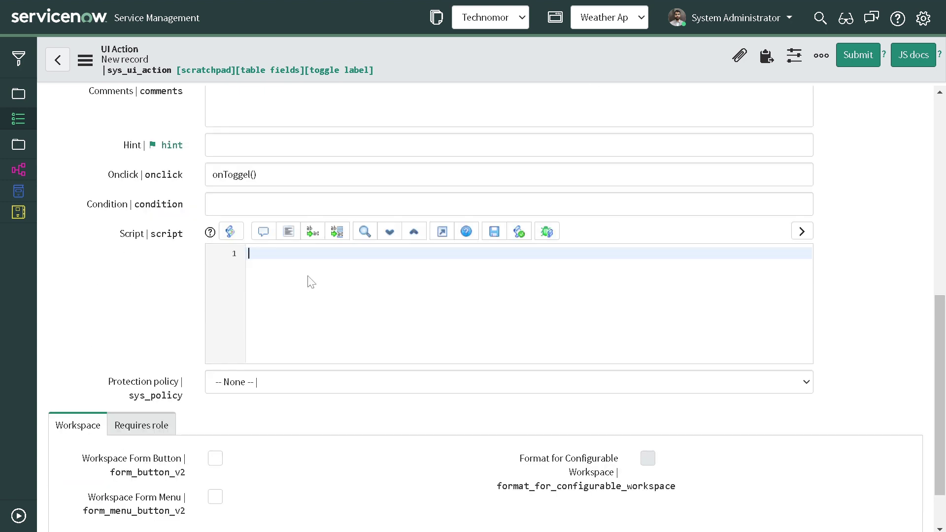
pyautogui.write('function onToggel()')
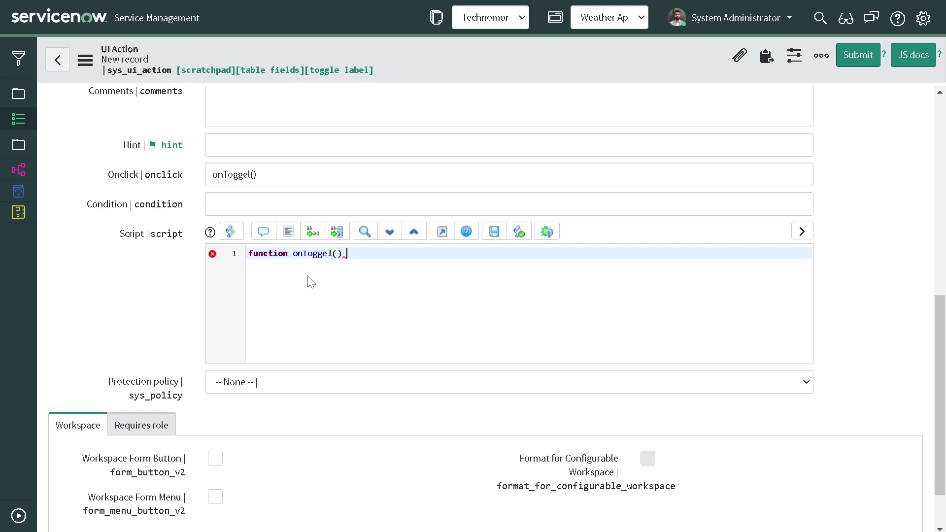
pyautogui.hotkey('ctrl', '+')
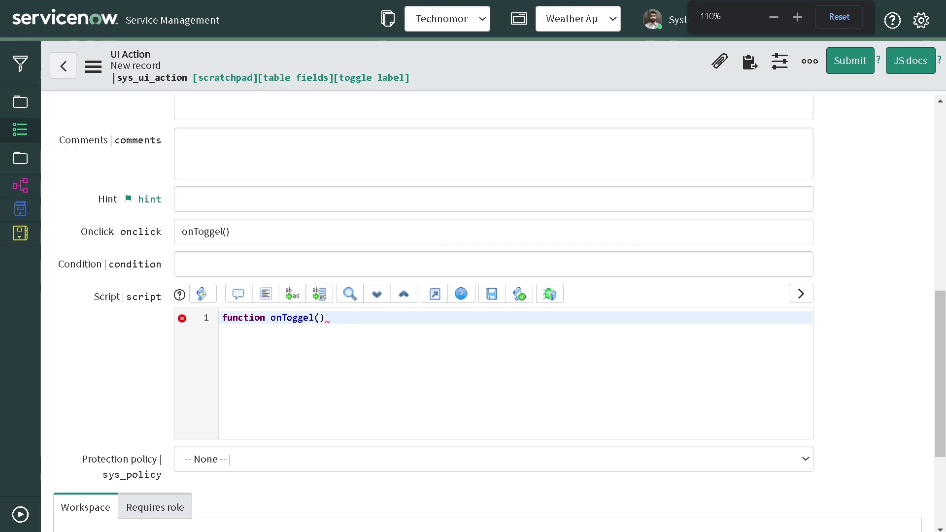
pyautogui.write('{')
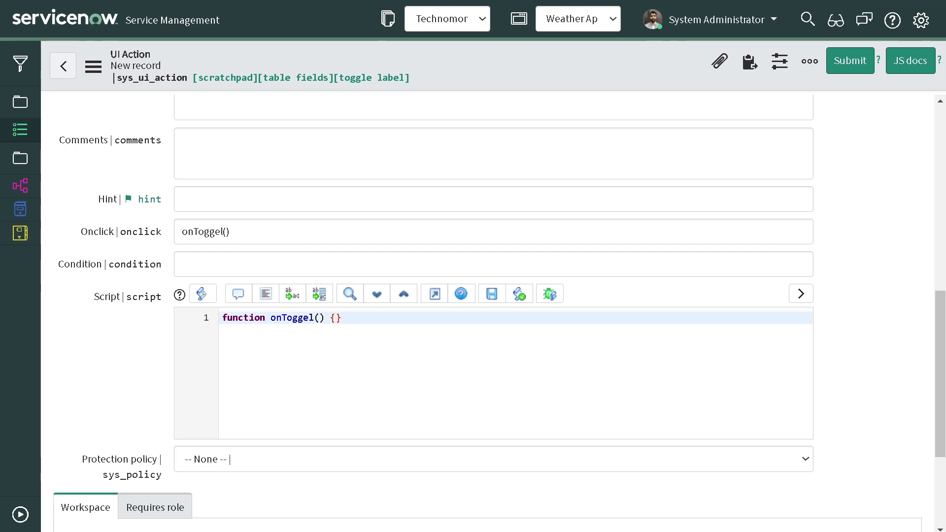
pyautogui.press('Return')
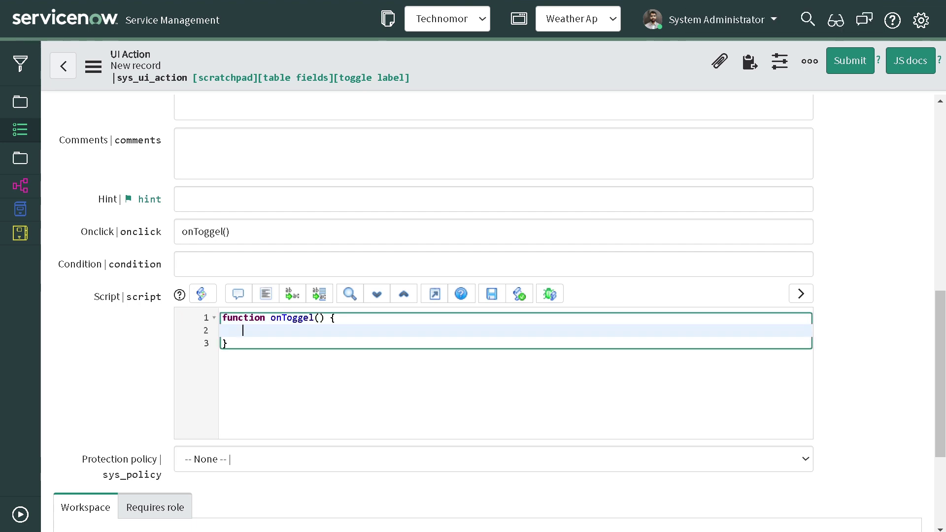
pyautogui.press('Return')
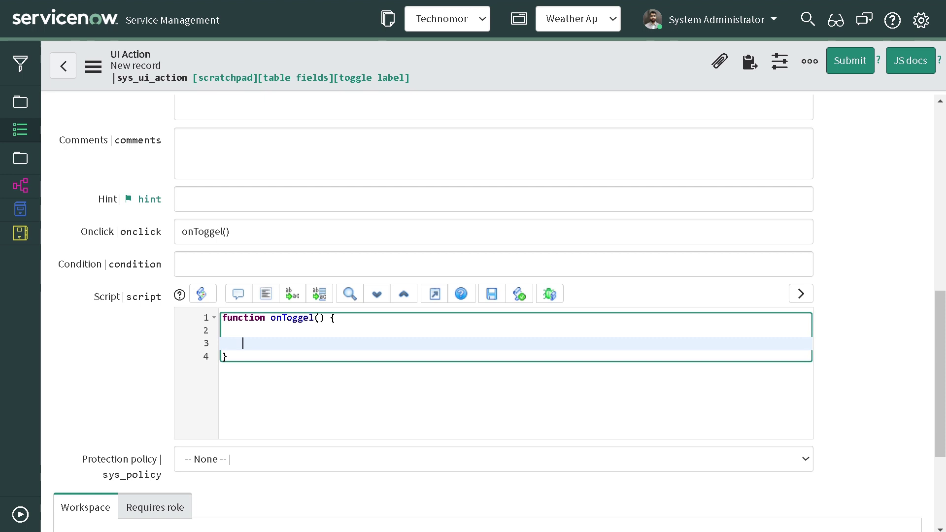
pyautogui.write('if (')
pyautogui.write('g_f')
pyautogui.write('orm')
pyautogui.write('.')
pyautogui.write('ids==')
pyautogui.press('BackSpace')
pyautogui.press('BackSpace')
pyautogui.press('BackSpace')
pyautogui.press('BackSpace')
# Complete the if condition on the description field's visibility and hide it with setDisplay('description',false).
pyautogui.write('sVis')
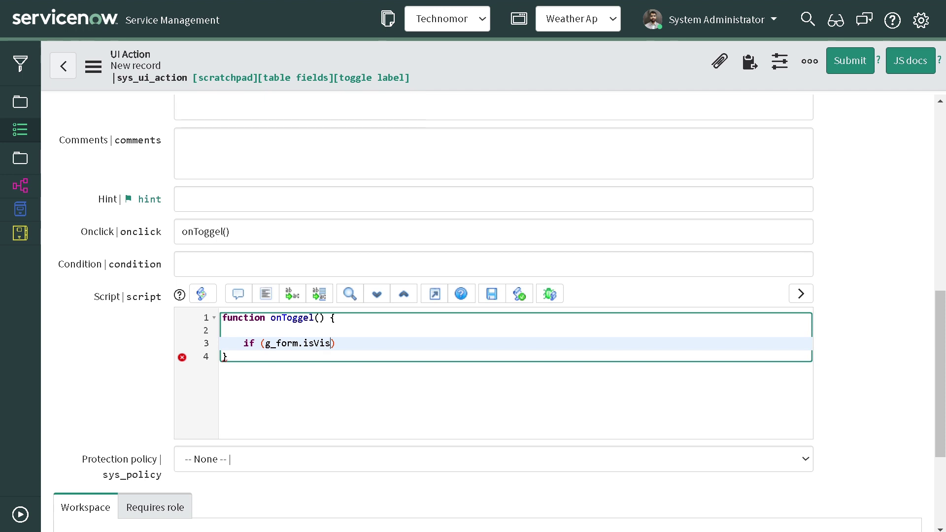
pyautogui.write('ible')
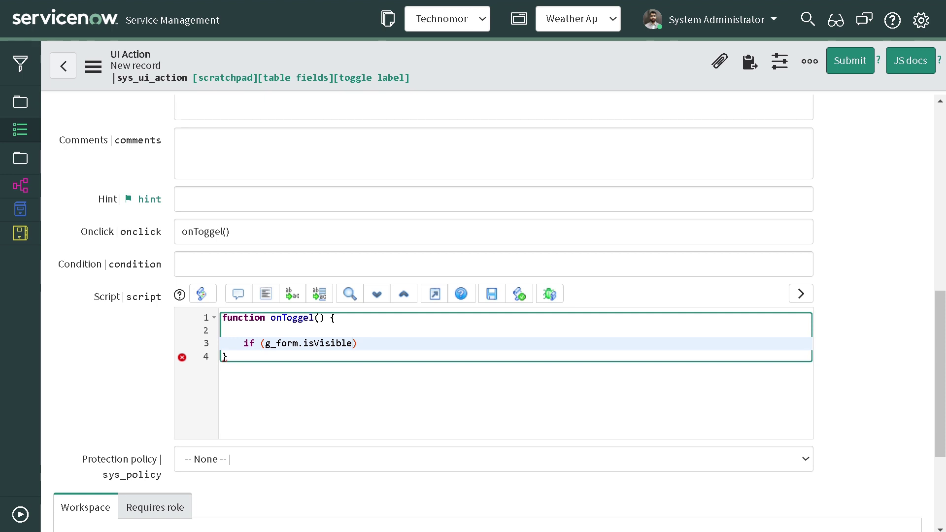
pyautogui.write('(')
pyautogui.write('g')
pyautogui.write('_fo')
pyautogui.write('r')
pyautogui.write('m')
pyautogui.write('.getE')
pyautogui.write('leme')
pyautogui.press('BackSpace')
pyautogui.press('BackSpace')
pyautogui.press('BackSpace')
pyautogui.press('BackSpace')
pyautogui.press('BackSpace')
pyautogui.write('GlideEle')
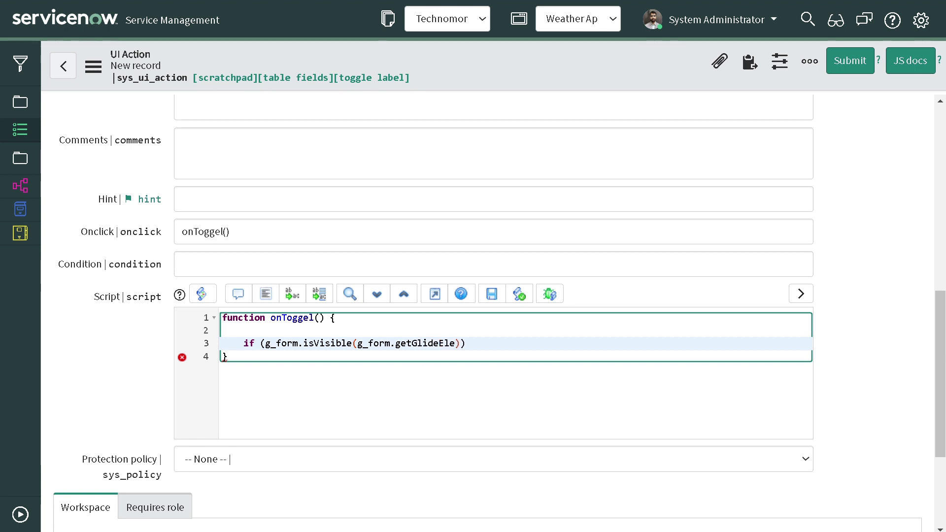
pyautogui.press('BackSpace')
pyautogui.press('BackSpace')
pyautogui.press('BackSpace')
pyautogui.write('UIE')
pyautogui.write('e')
pyautogui.write('l')
pyautogui.press('BackSpace')
pyautogui.press('BackSpace')
pyautogui.write('lement')
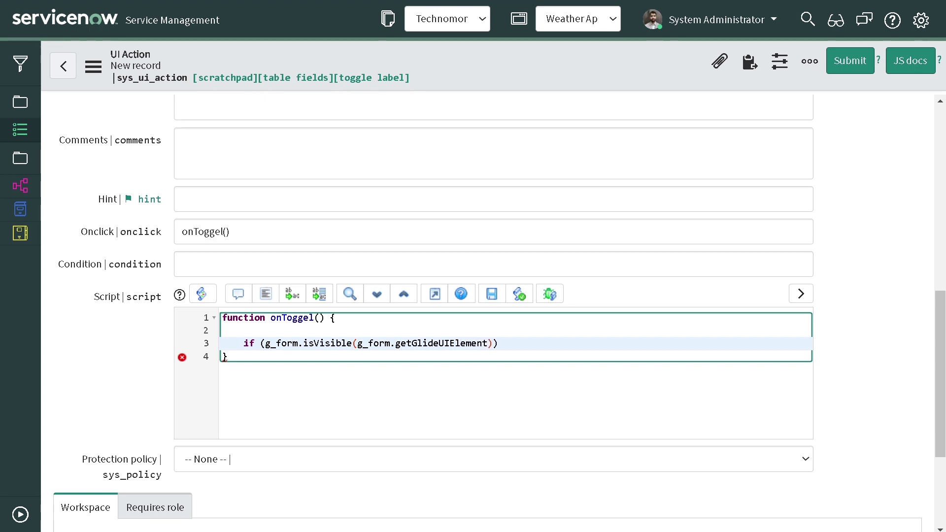
pyautogui.write('()')
pyautogui.write("'")
pyautogui.write('descript')
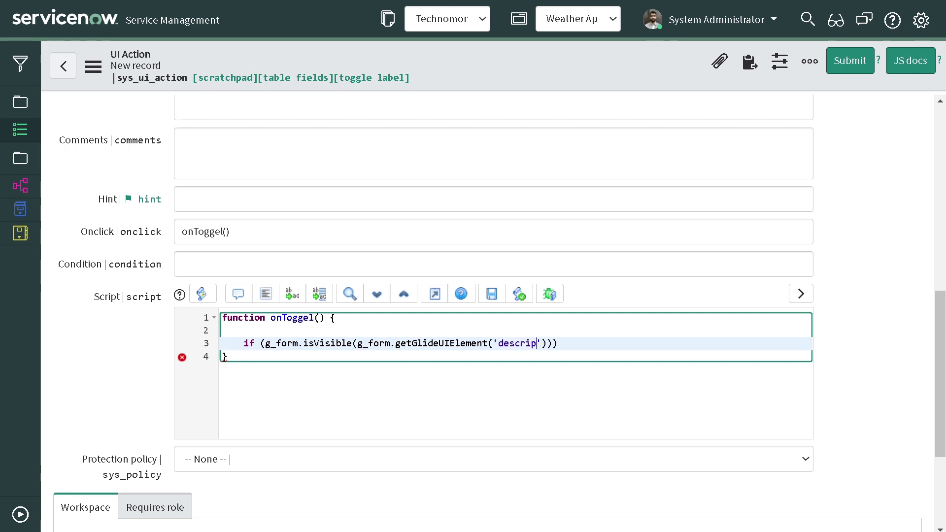
pyautogui.write('ion')
pyautogui.write("'")
pyautogui.write(',g_f')
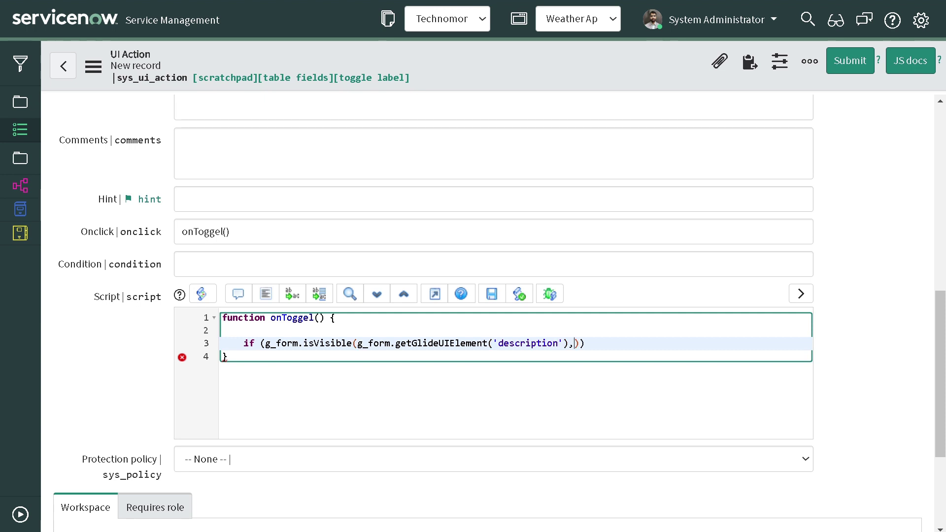
pyautogui.write('orm')
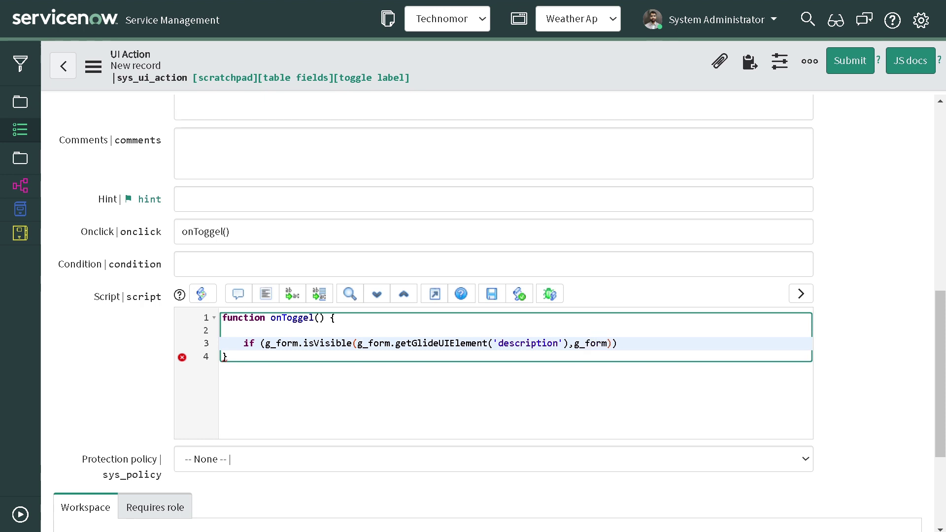
pyautogui.write('.getControl')
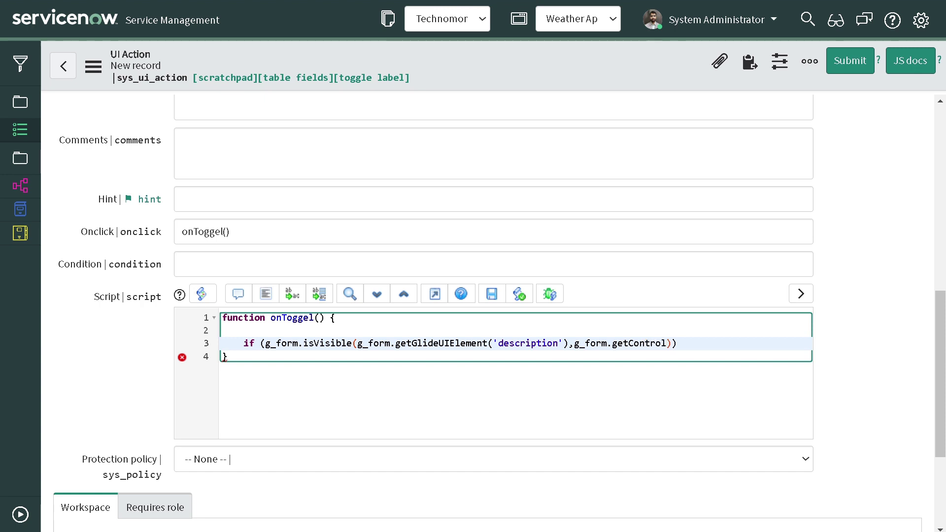
pyautogui.write('(')
pyautogui.write("'description")
pyautogui.write('{')
pyautogui.press('Return')
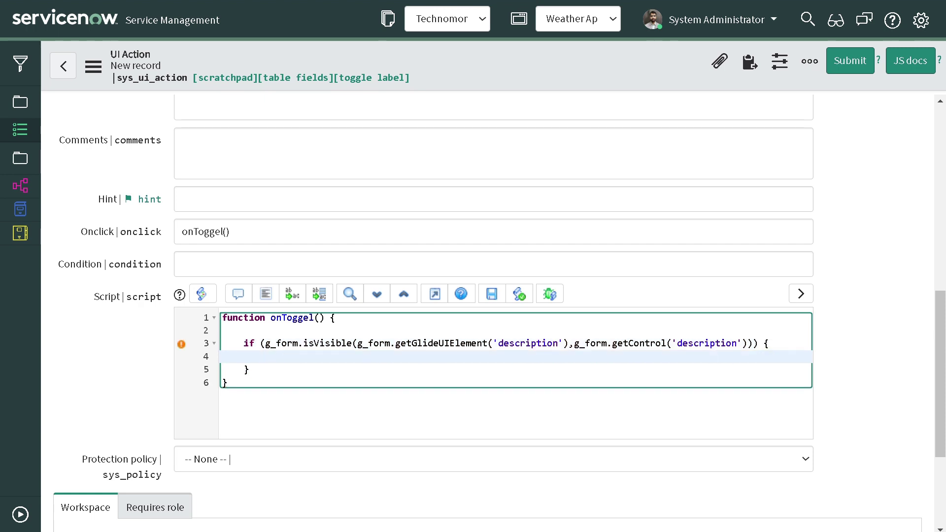
pyautogui.write('g_form.setDisplay')
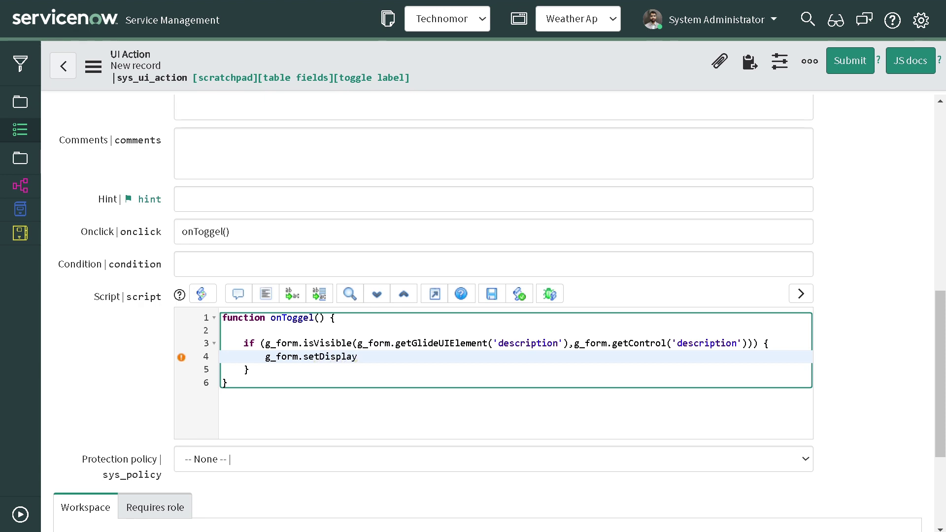
pyautogui.write('(')
pyautogui.write("'")
pyautogui.write('descrip')
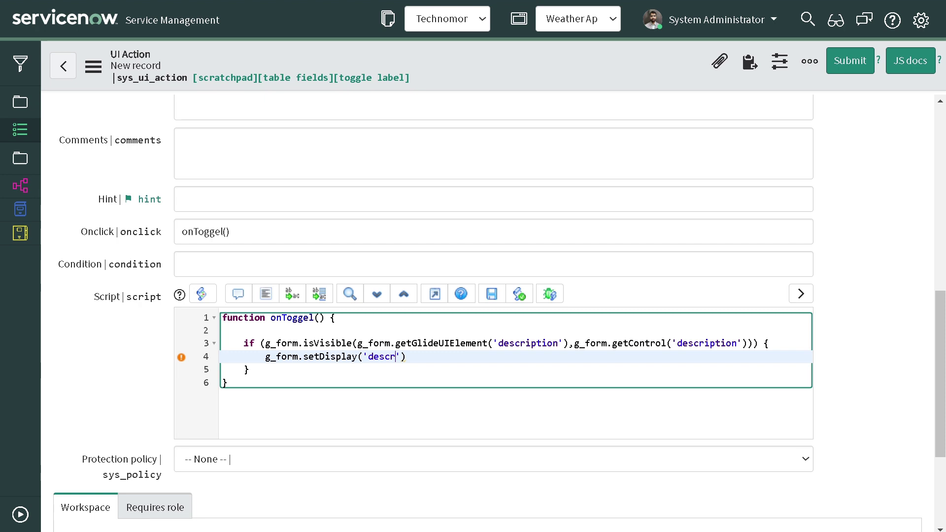
pyautogui.write("tion',false")
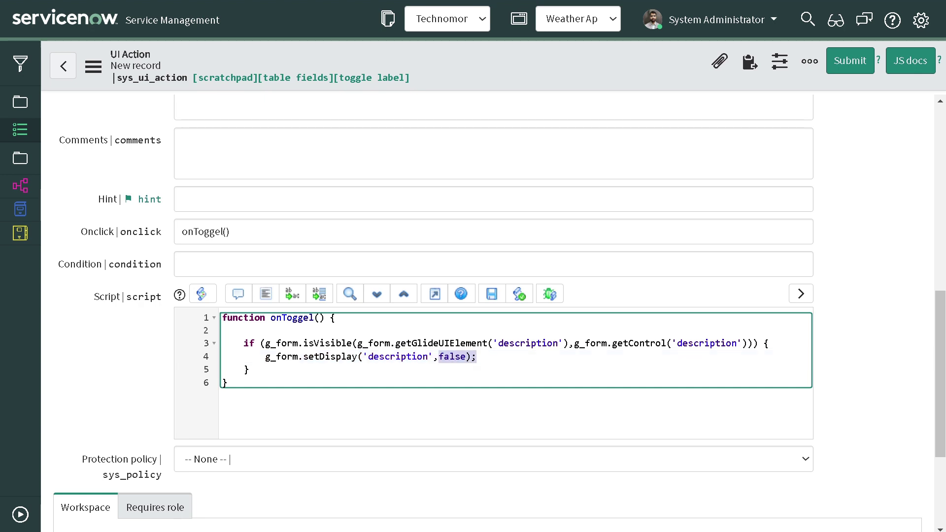
# Add an else block calling g_form.setDisplay('description',true).
pyautogui.hotkey('ctrl', 'shift', 'Left')
pyautogui.hotkey('ctrl', 'shift', 'Left')
pyautogui.hotkey('ctrl', 'shift', 'Left')
pyautogui.hotkey('ctrl', 'shift', 'Left')
pyautogui.hotkey('ctrl', 'shift', 'Left')
pyautogui.hotkey('ctrl', 'shift', 'Right')
pyautogui.hotkey('ctrl', 'c')
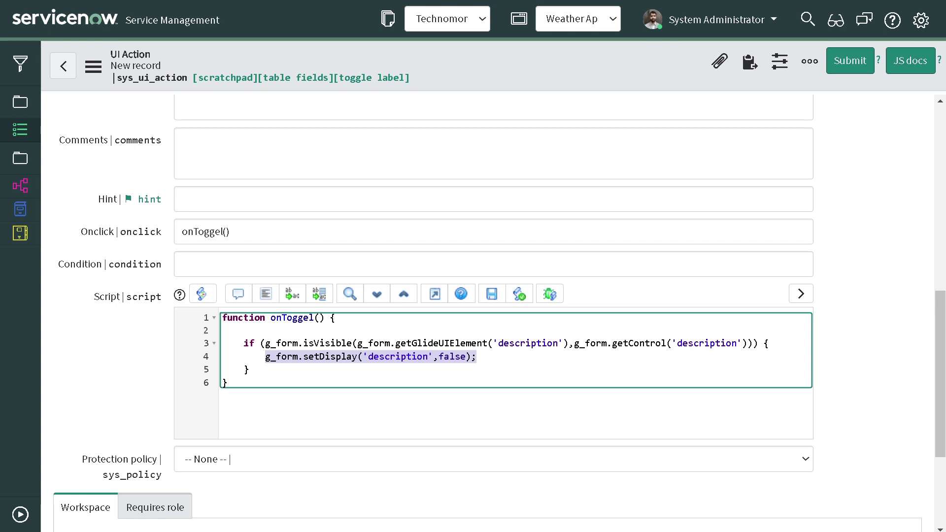
pyautogui.press('Right')
pyautogui.press('Down')
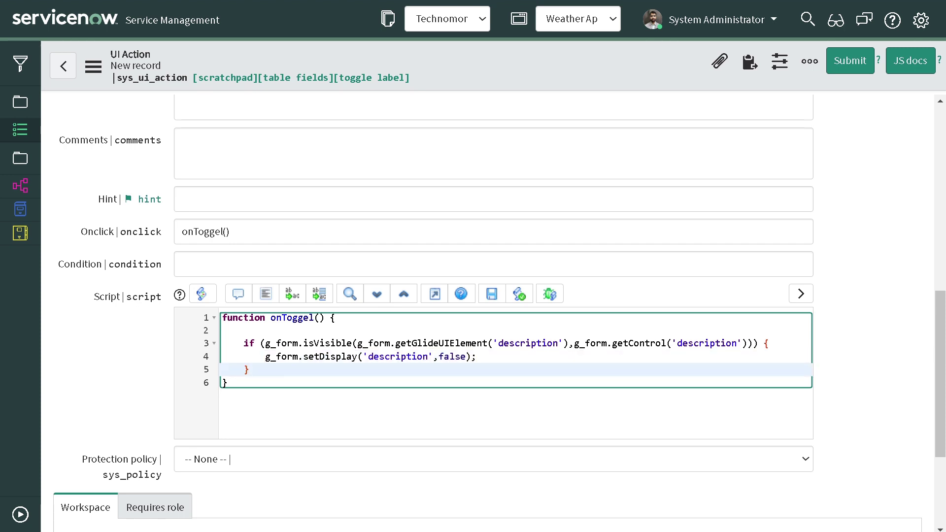
pyautogui.press('Return')
pyautogui.write('else')
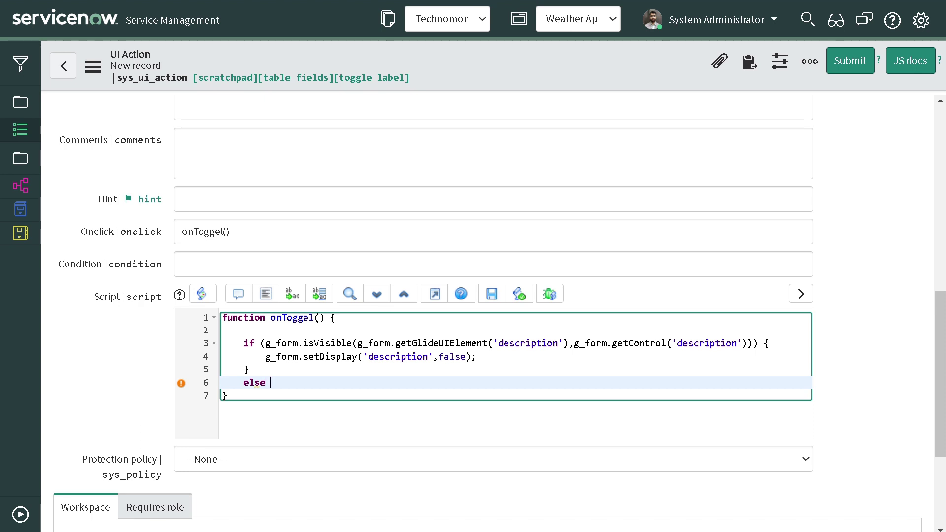
pyautogui.write(' {')
pyautogui.press('Return')
pyautogui.hotkey('ctrl', 'v')
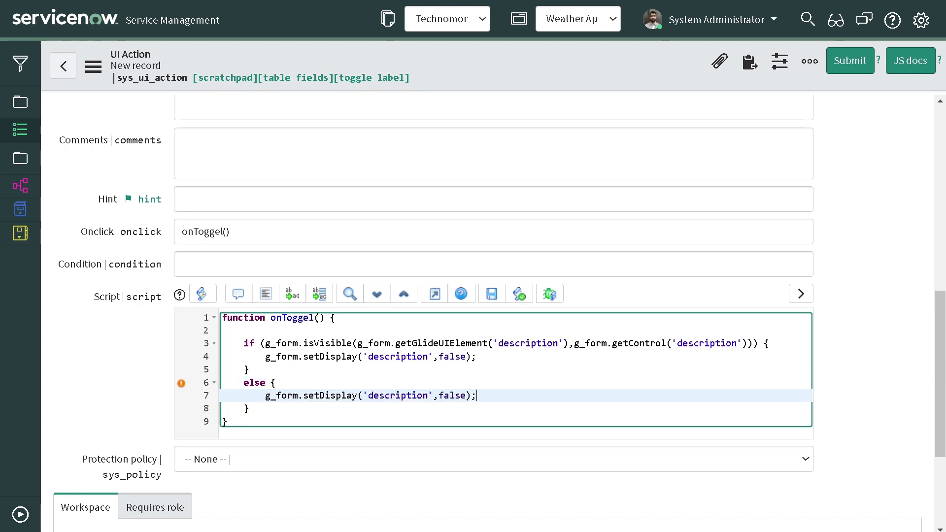
pyautogui.doubleClick(452, 395)
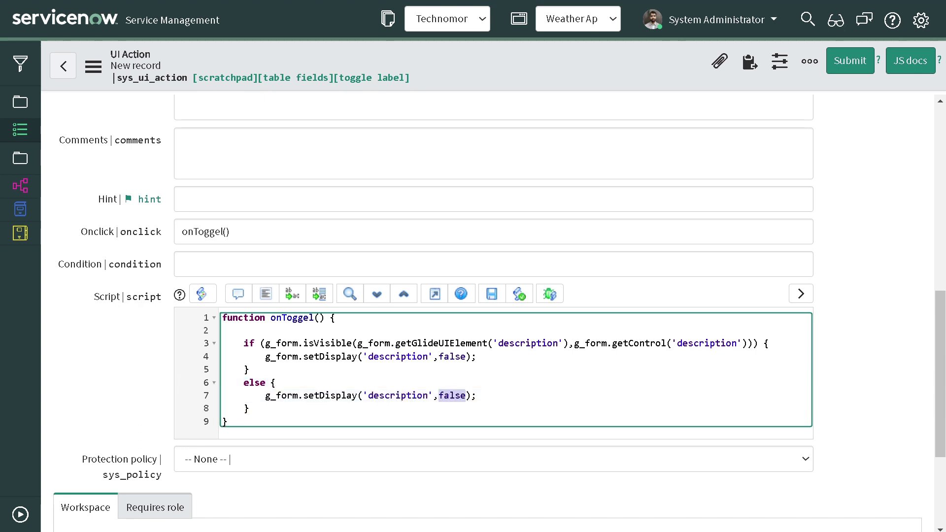
pyautogui.write('true')
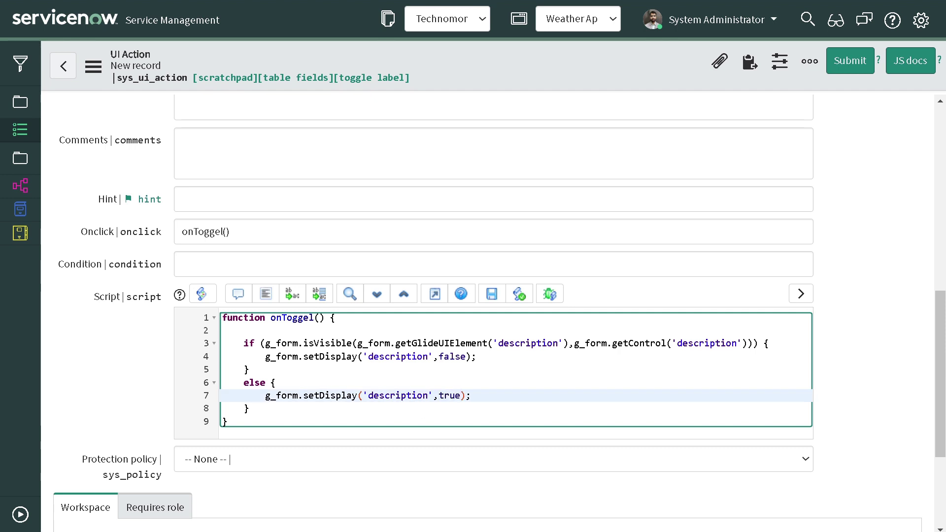
pyautogui.scroll(9, 402, 202)
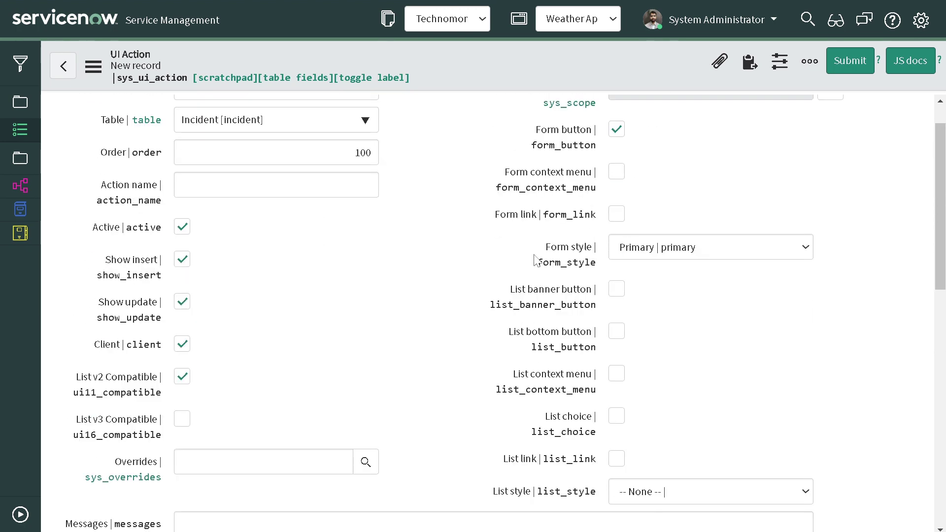
pyautogui.scroll(-2, 115, 289)
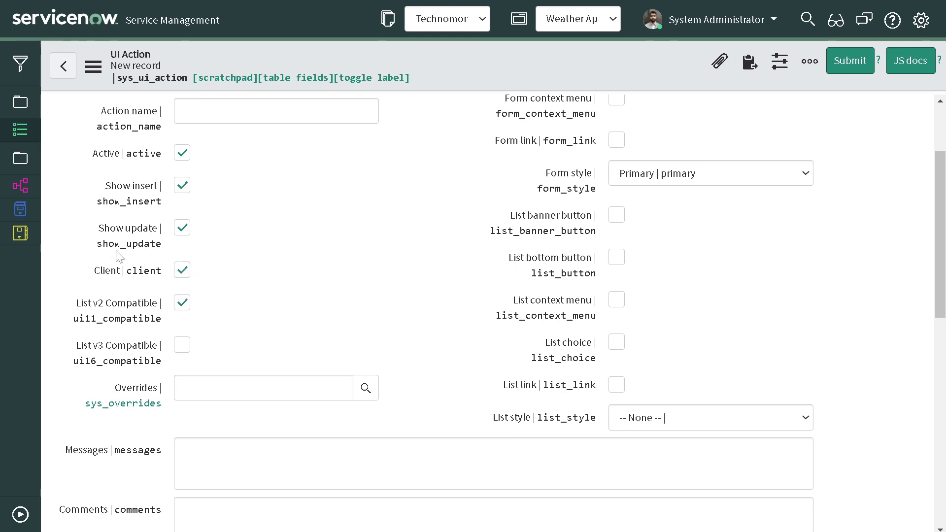
pyautogui.scroll(-5, 228, 264)
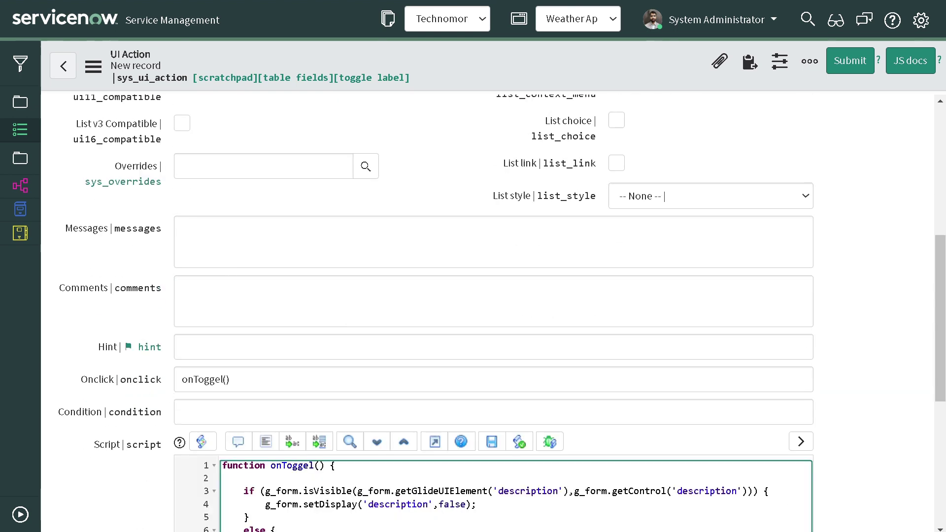
pyautogui.moveTo(230, 380); pyautogui.dragTo(181, 379)
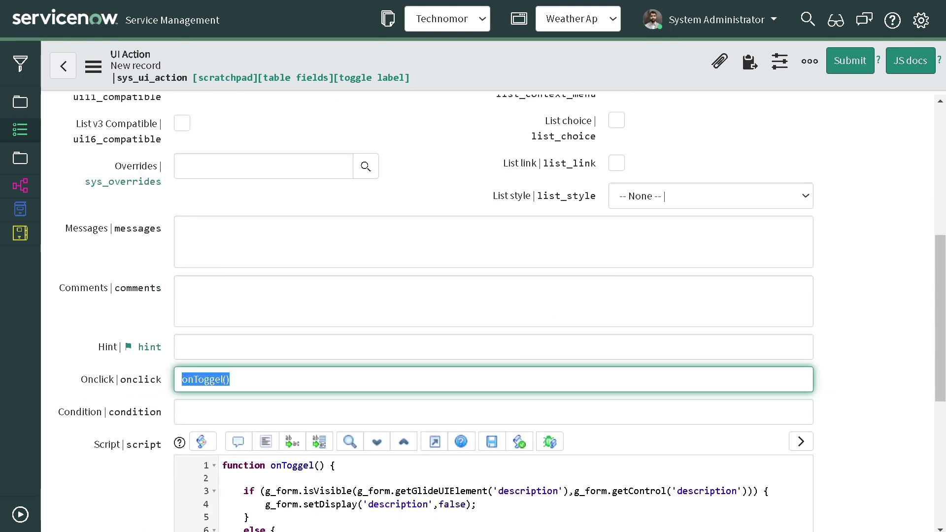
pyautogui.scroll(-3, 491, 313)
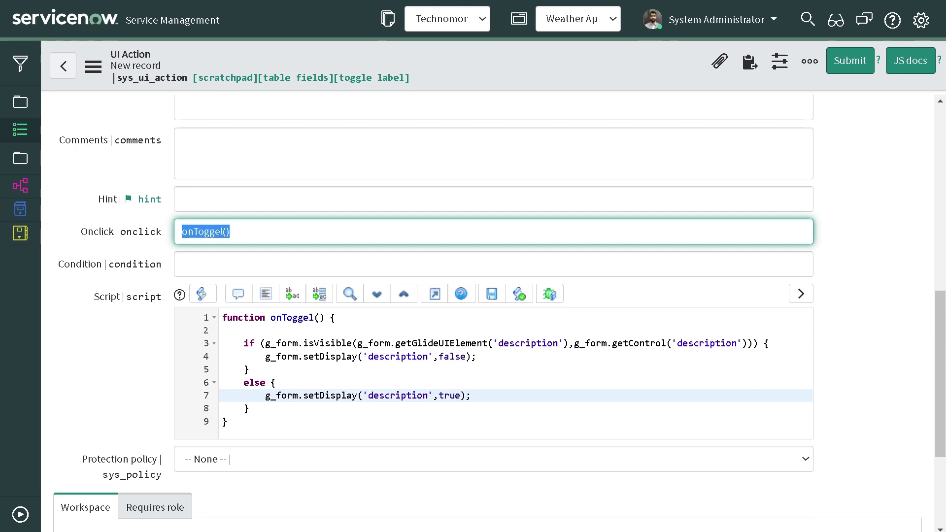
pyautogui.doubleClick(327, 342)
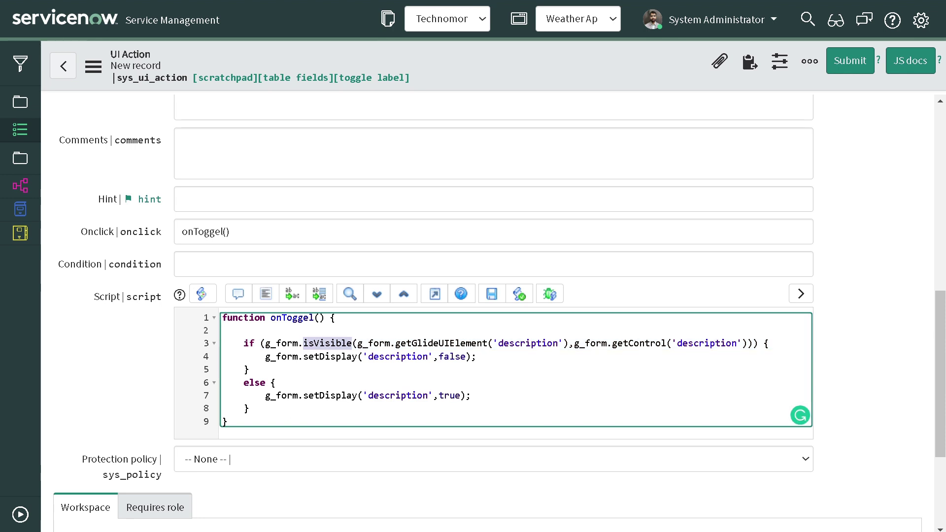
pyautogui.doubleClick(441, 343)
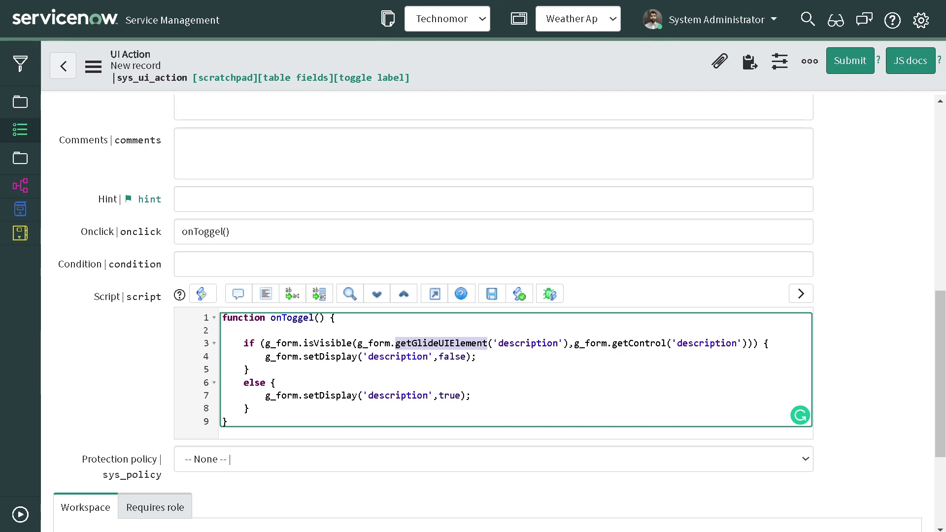
pyautogui.doubleClick(707, 343)
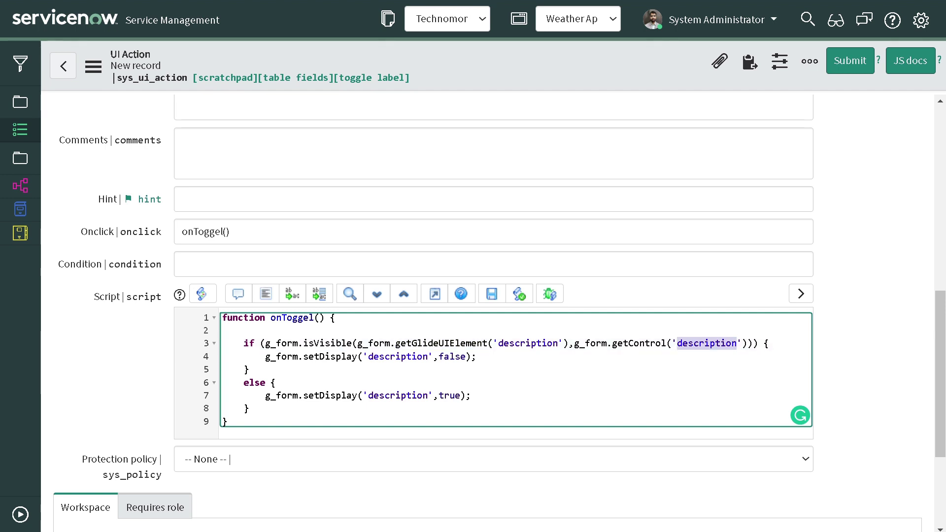
pyautogui.doubleClick(327, 343)
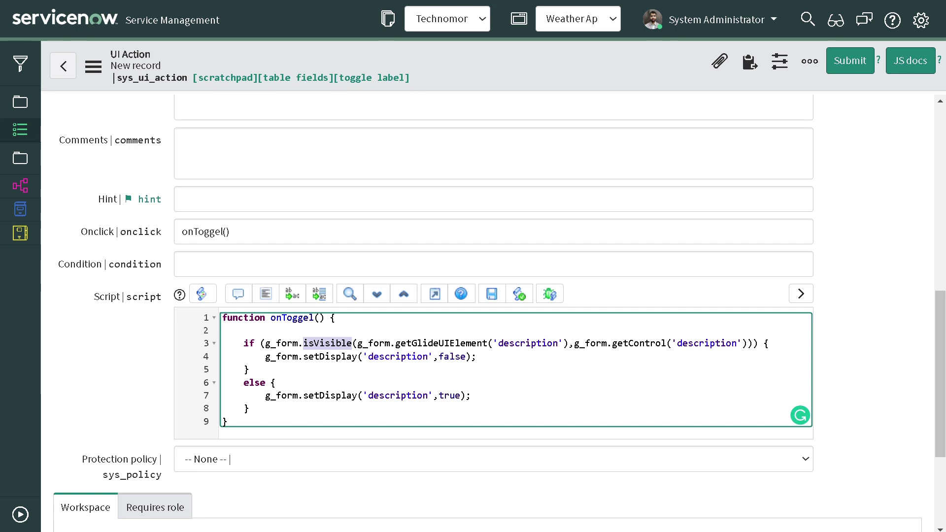
pyautogui.click(243, 382)
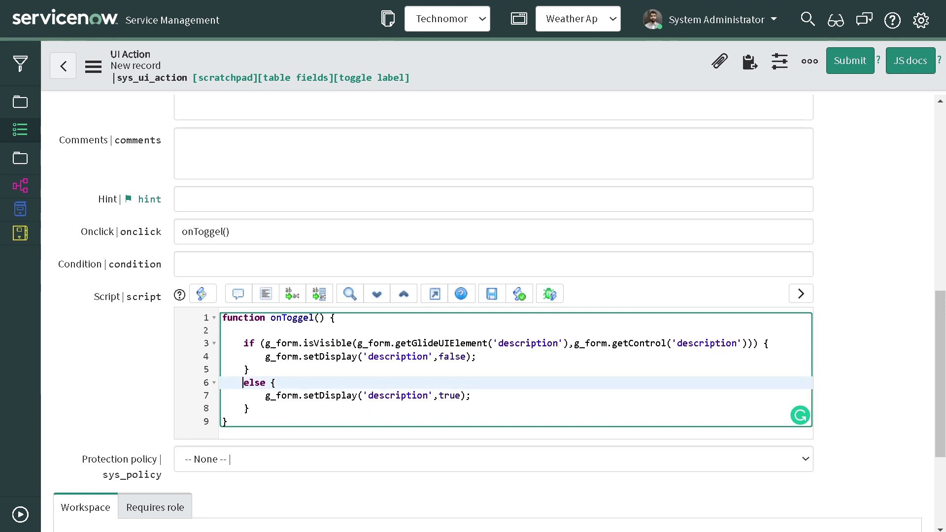
pyautogui.hotkey('shift', 'Home')
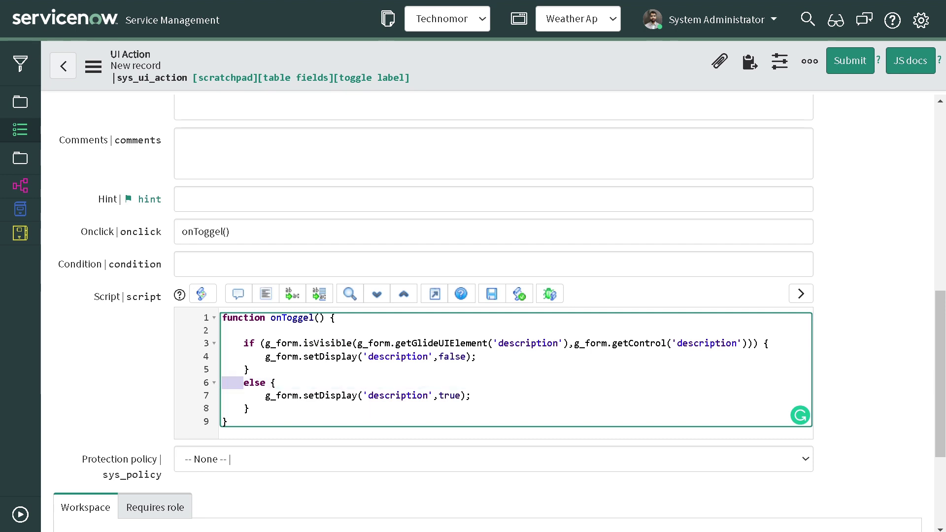
# Save the Toggel Description UI Action, then open a new Incident form via incident.do.
pyautogui.rightClick(503, 75)
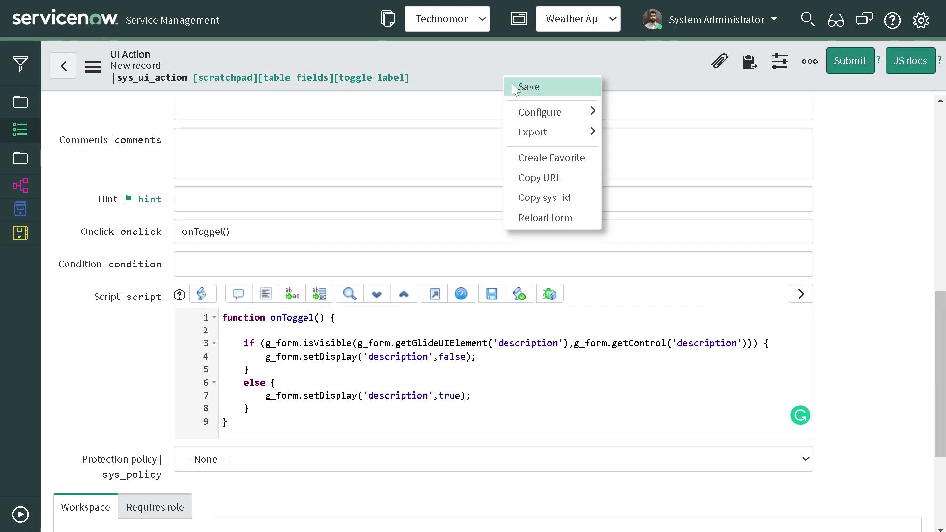
pyautogui.click(512, 87)
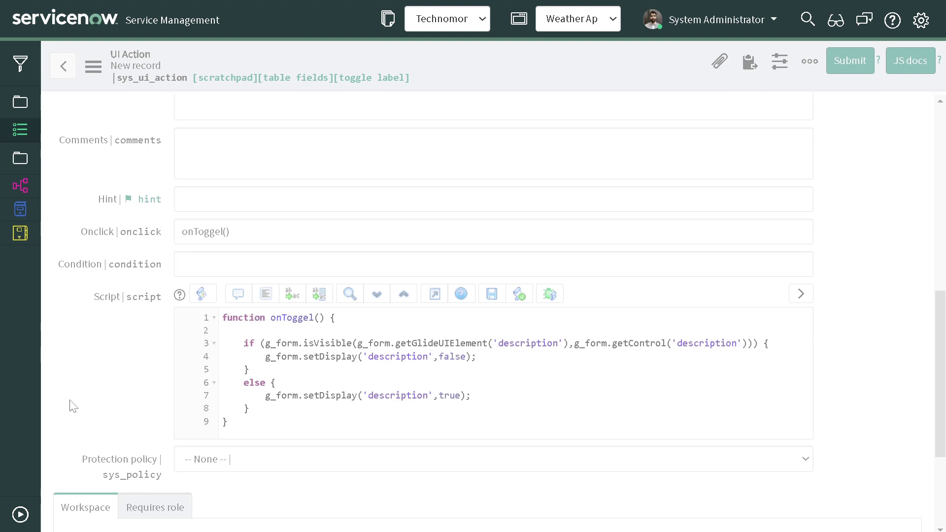
pyautogui.click(20, 514)
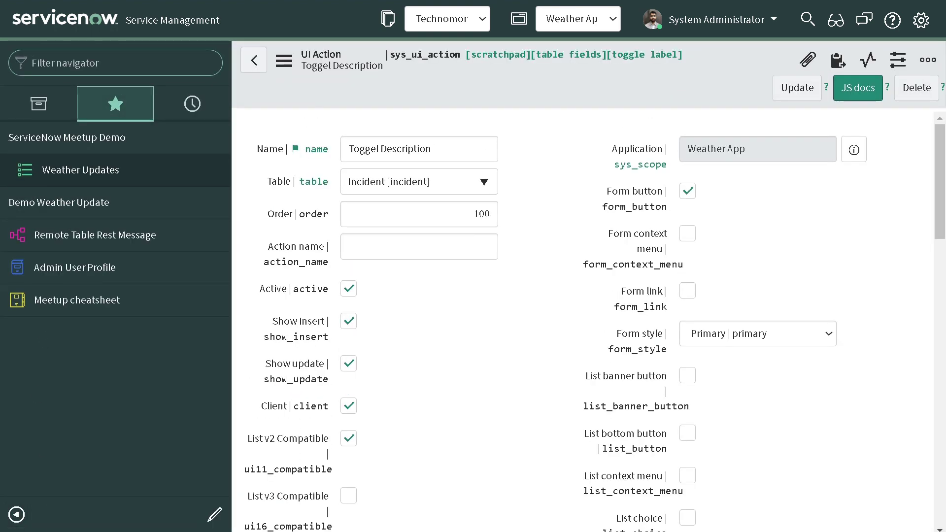
pyautogui.write('incide')
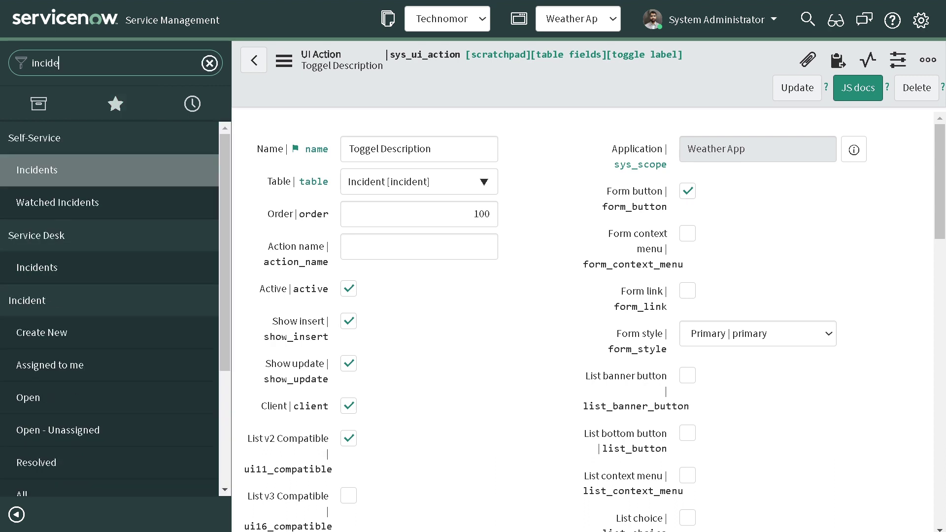
pyautogui.write('nt.DO')
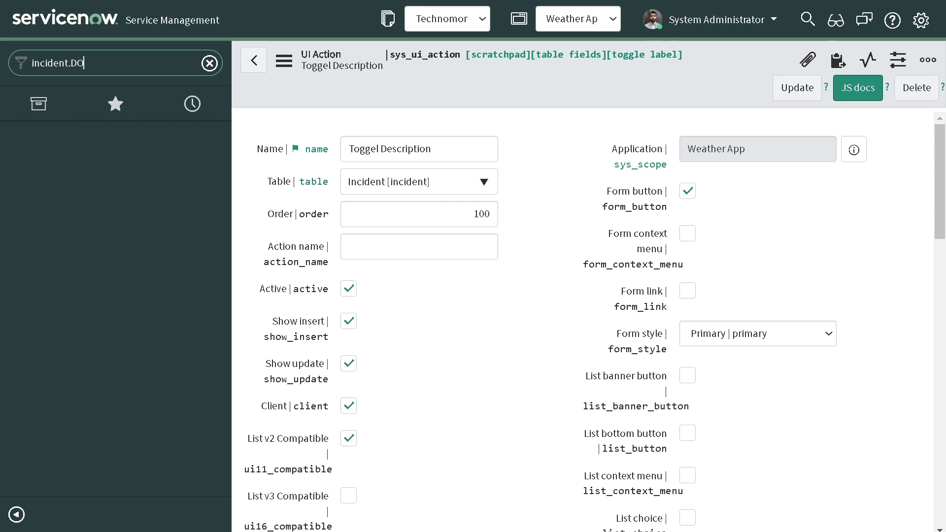
pyautogui.press('F11')
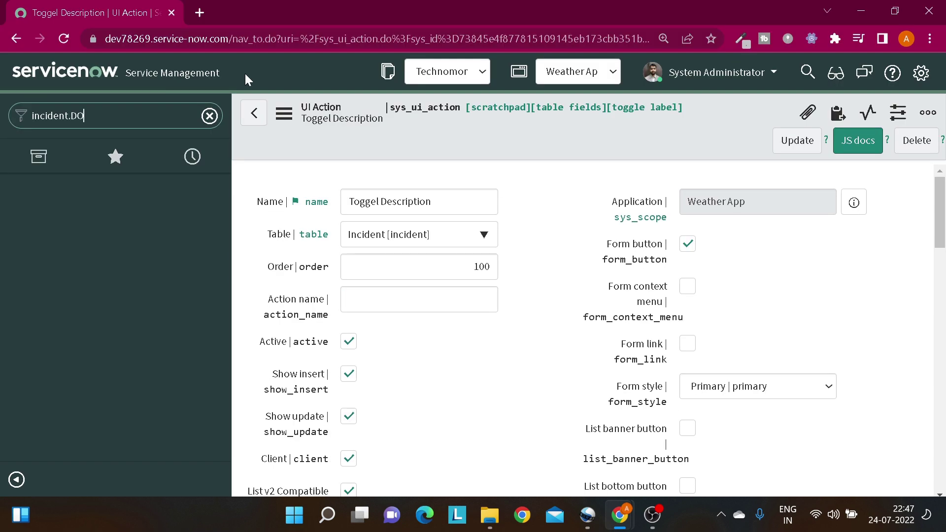
pyautogui.press('BackSpace')
pyautogui.press('BackSpace')
pyautogui.write('do')
pyautogui.press('Return')
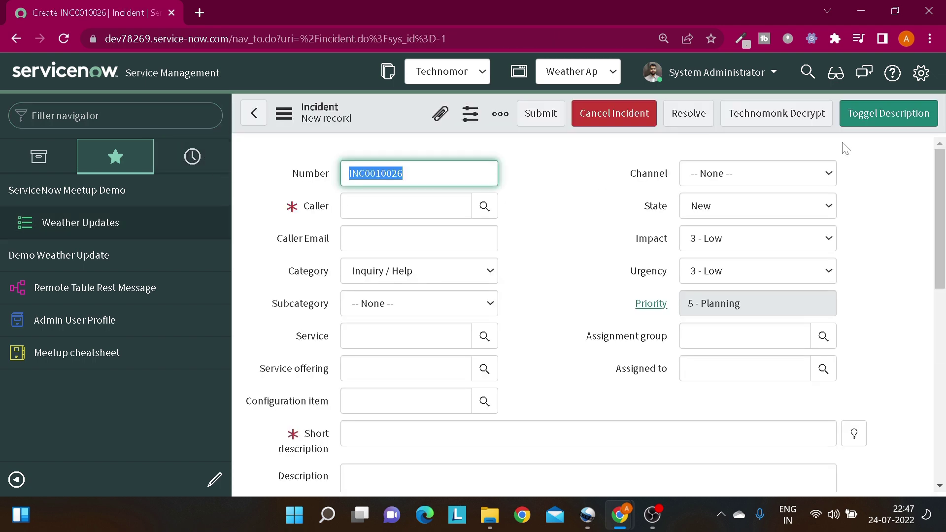
# Collapse the navigator and scroll the new Incident form to highlight the Description field.
pyautogui.click(17, 479)
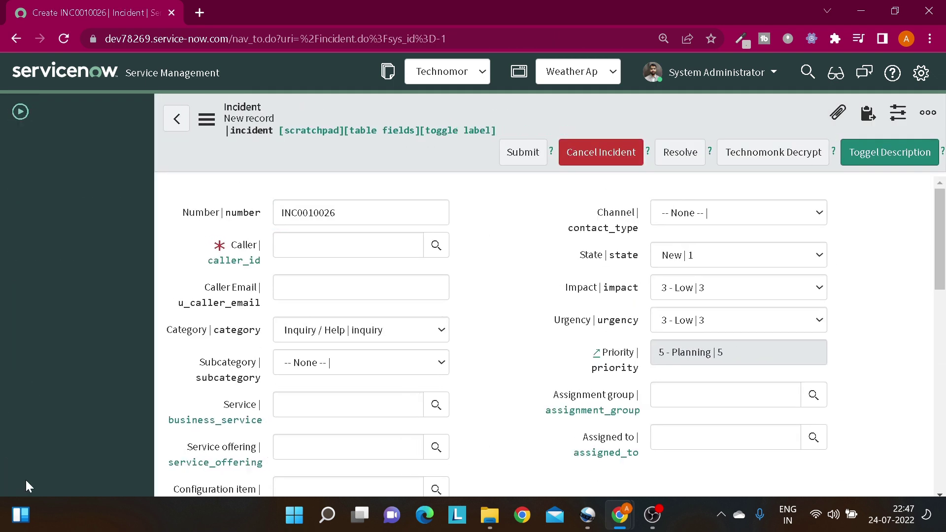
pyautogui.scroll(-2, 493, 320)
pyautogui.scroll(-1, 492, 320)
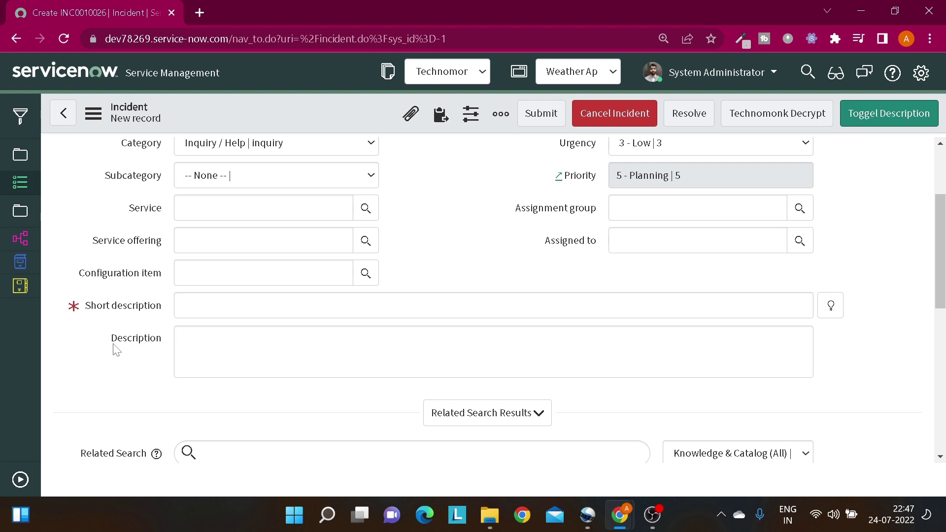
pyautogui.moveTo(113, 344); pyautogui.dragTo(169, 345)
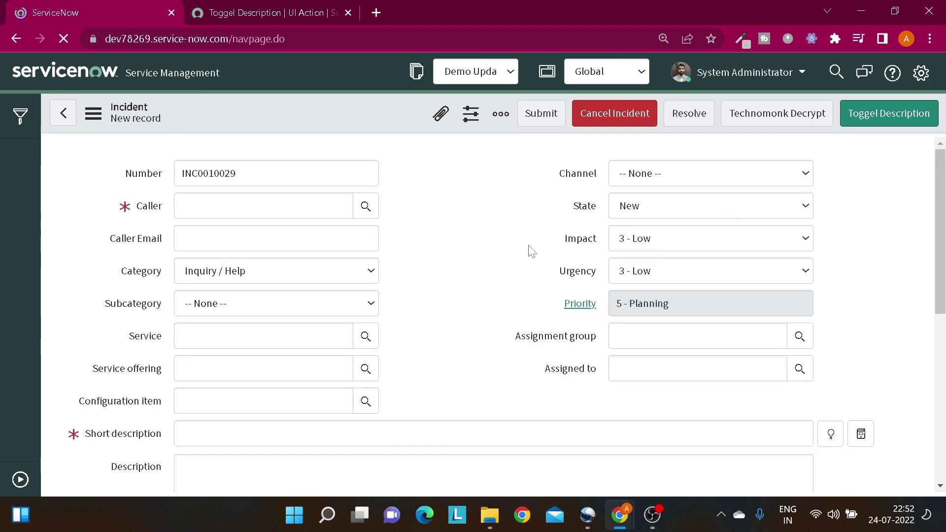
pyautogui.scroll(-4, 450, 270)
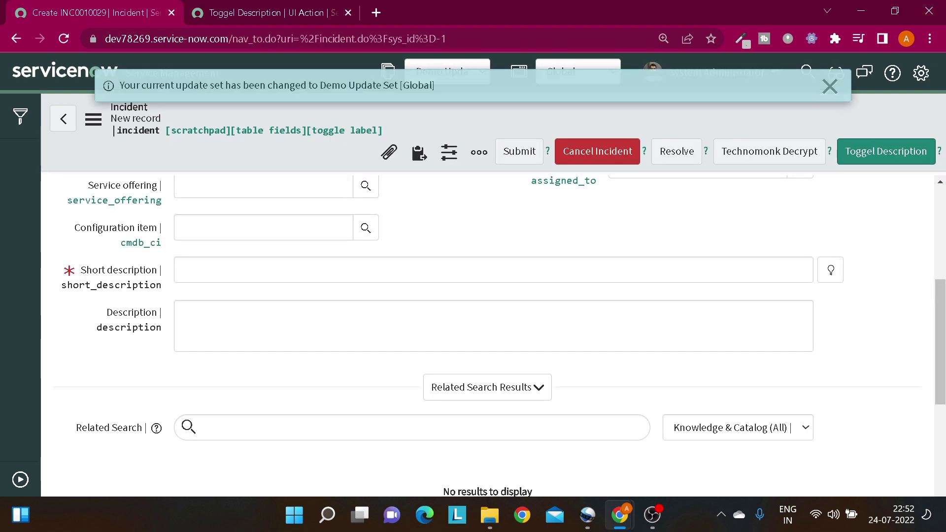
# Dismiss the update-set banner, then use Toggel Description to hide and restore the Description field.
pyautogui.click(823, 85)
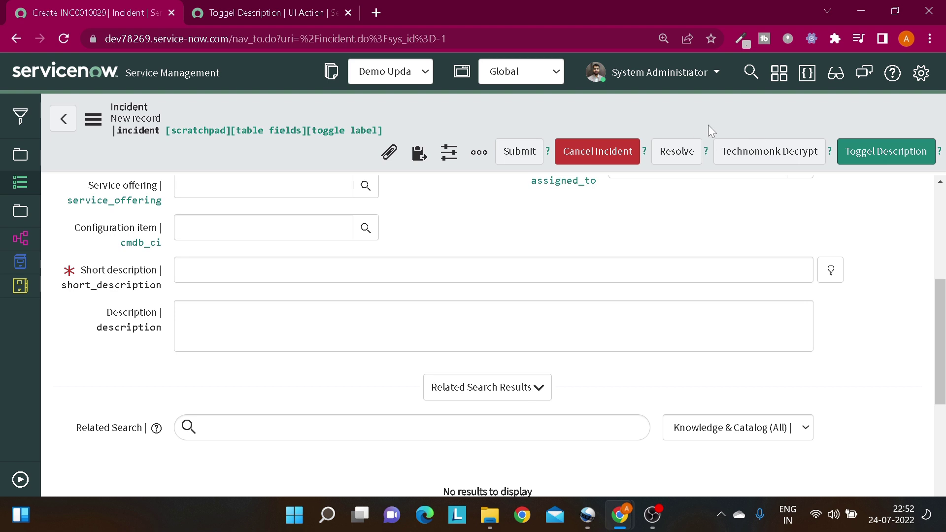
pyautogui.click(879, 152)
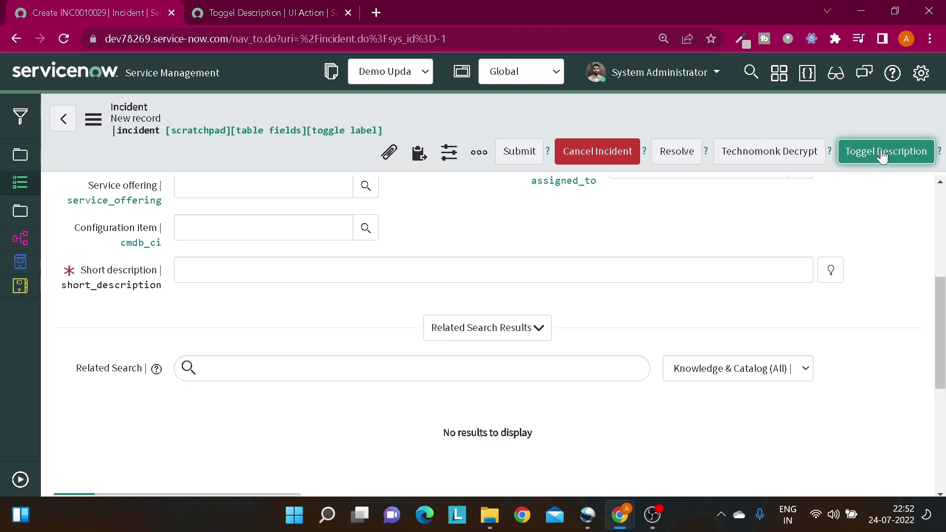
pyautogui.scroll(1, 158, 321)
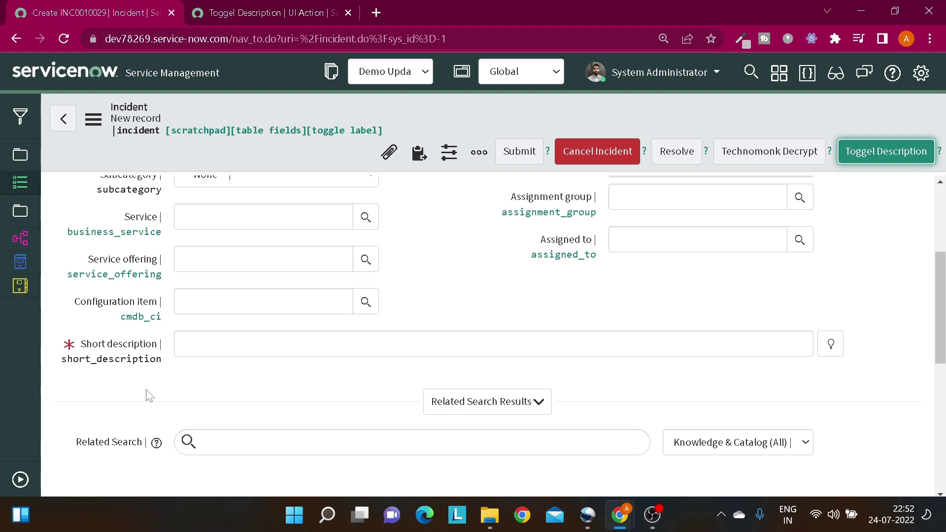
pyautogui.click(908, 157)
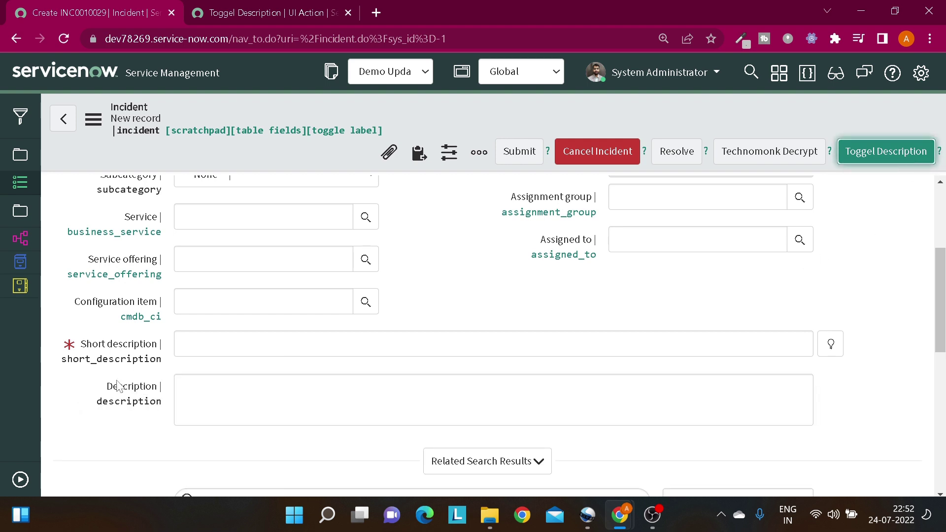
pyautogui.moveTo(104, 388); pyautogui.dragTo(173, 418)
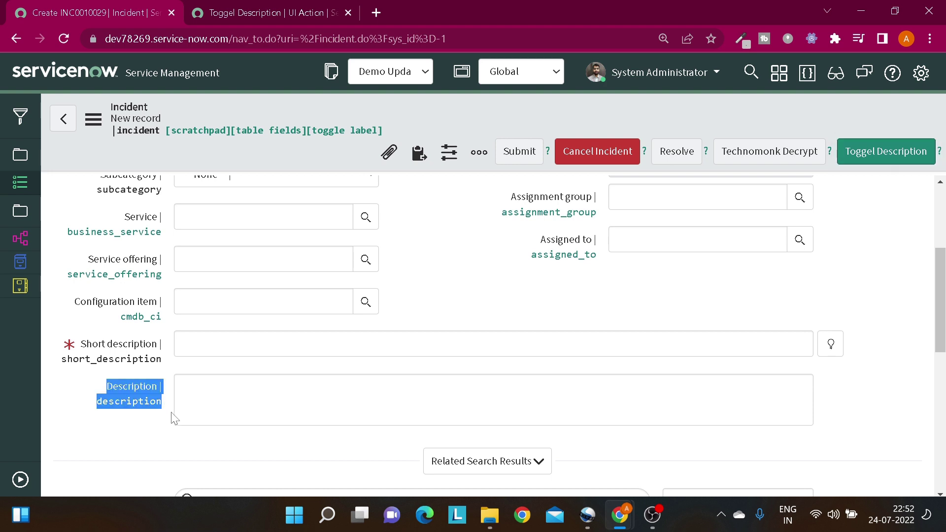